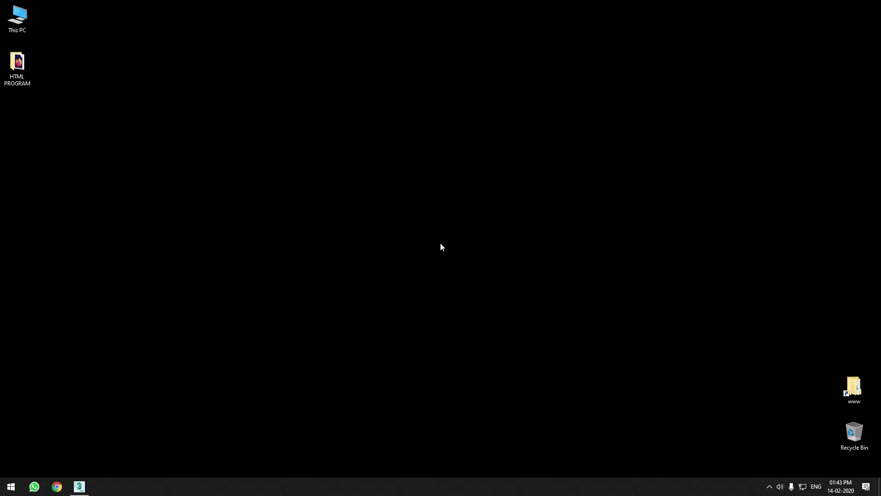
Restore the Autodesk 3ds Max 2020 window from the taskbar.
{"action": "left_click", "coordinate": [79, 486]}
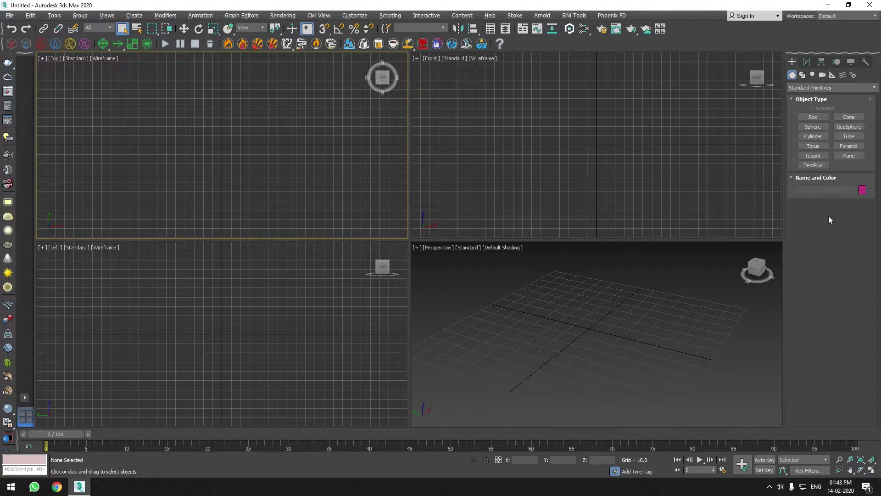
Maximize the Perspective and then the Top viewport with Alt+W, then return to four views.
{"action": "left_click", "coordinate": [626, 268]}
{"action": "left_click", "coordinate": [432, 234]}
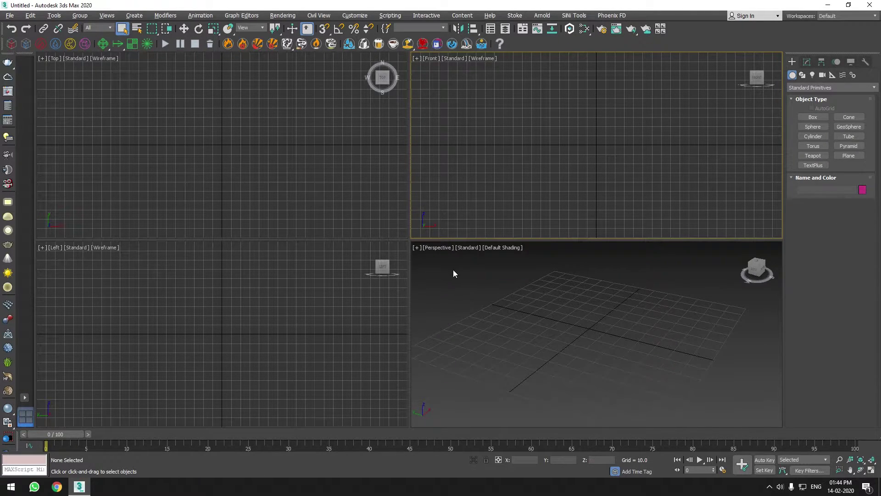
{"action": "left_click", "coordinate": [566, 338]}
{"action": "key", "text": "alt+w"}
{"action": "key", "text": "alt+w"}
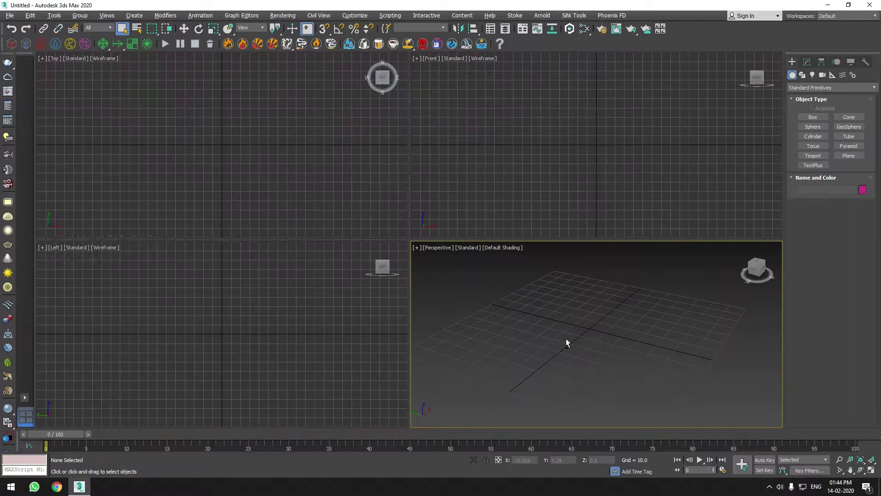
{"action": "left_click", "coordinate": [357, 214]}
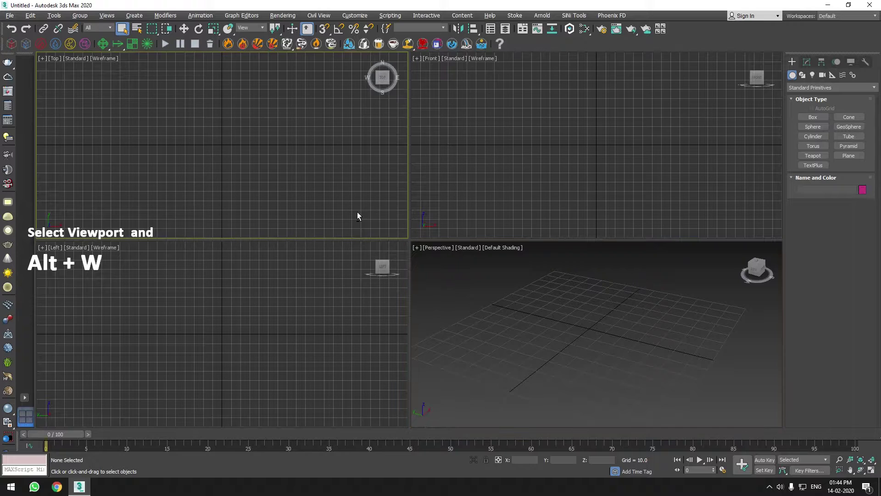
{"action": "key", "text": "alt+w"}
{"action": "key", "text": "alt+w"}
{"action": "left_click", "coordinate": [582, 210]}
Toggle the Front and Left viewports, then leave Perspective maximized on its own.
{"action": "key", "text": "alt+w"}
{"action": "key", "text": "alt+w"}
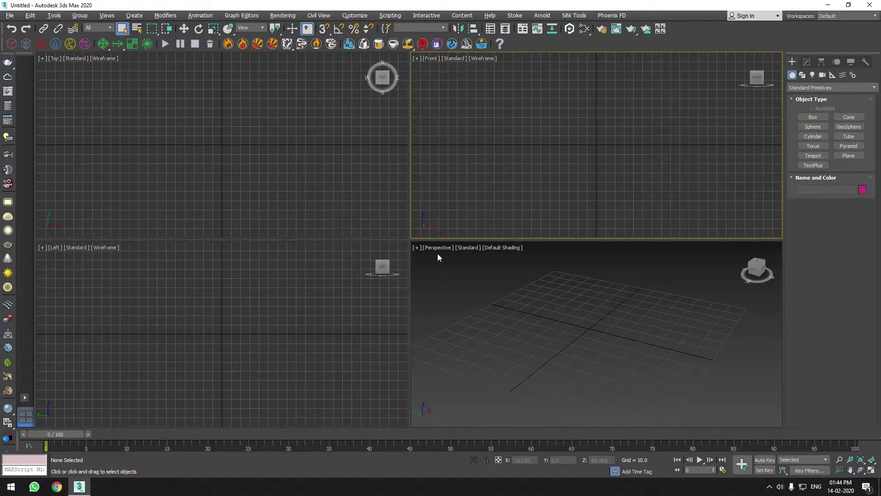
{"action": "left_click", "coordinate": [296, 324]}
{"action": "key", "text": "alt+w"}
{"action": "key", "text": "alt+w"}
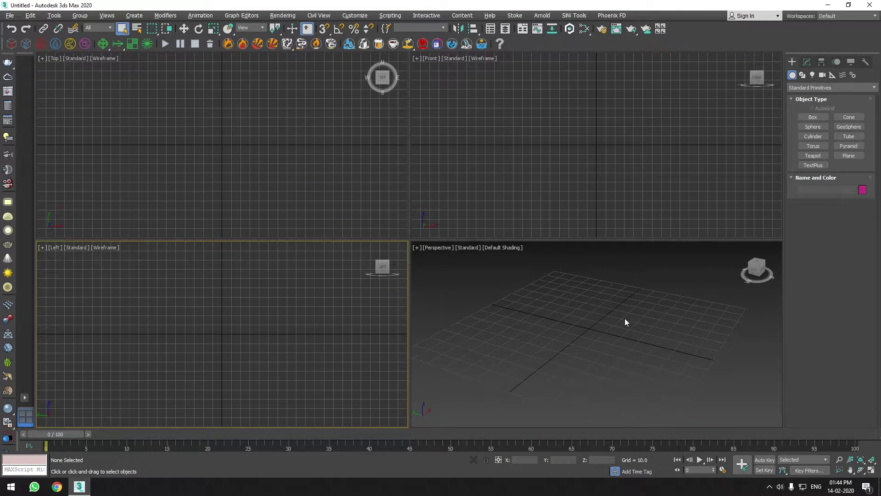
{"action": "left_click", "coordinate": [624, 319]}
{"action": "key", "text": "alt+w"}
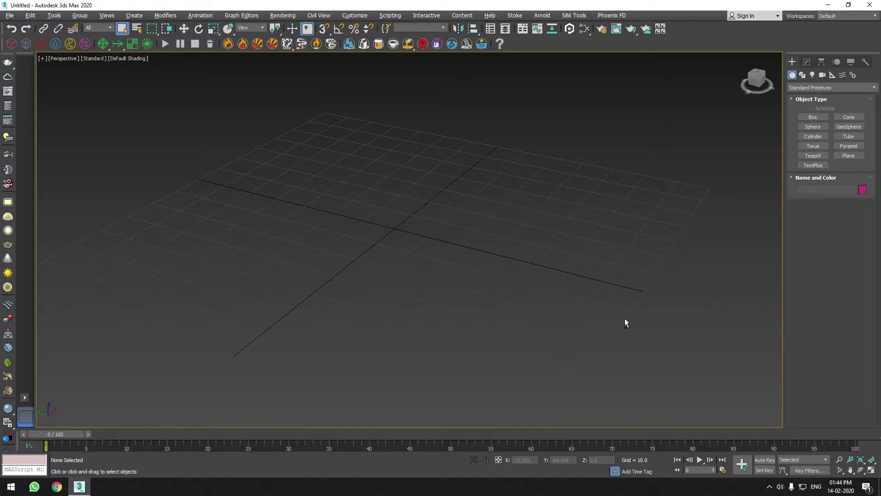
{"action": "key", "text": "v"}
{"action": "key", "text": "alt+w"}
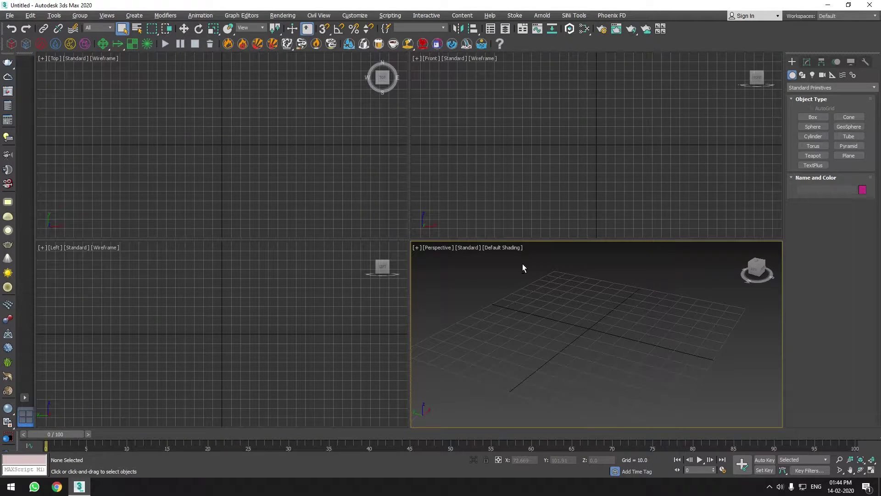
{"action": "key", "text": "alt+w"}
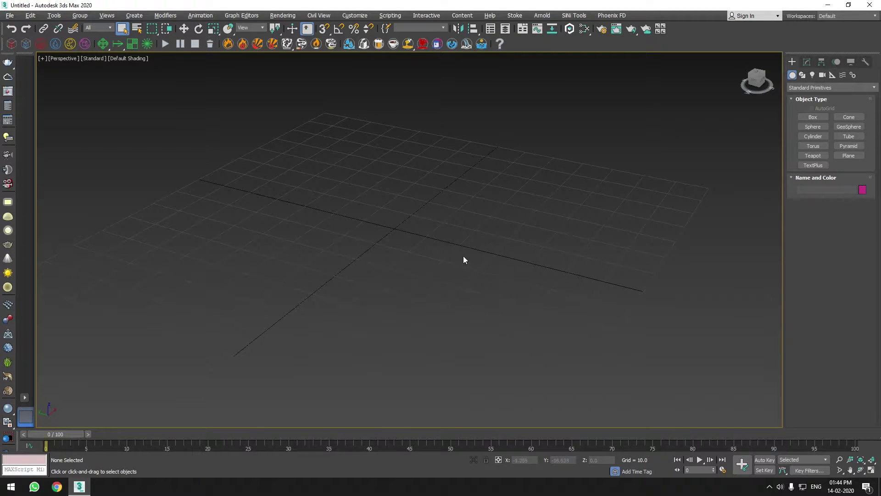
Orbit and zoom the maximized Perspective view around the empty grid.
{"action": "mouse_move", "coordinate": [398, 248]}
{"action": "middle_mouse_down", "text": "alt"}
{"action": "mouse_move", "coordinate": [374, 249]}
{"action": "mouse_move", "coordinate": [421, 206]}
{"action": "mouse_move", "coordinate": [461, 266]}
{"action": "mouse_move", "coordinate": [378, 257]}
{"action": "mouse_move", "coordinate": [400, 244]}
{"action": "mouse_move", "coordinate": [459, 246]}
{"action": "mouse_move", "coordinate": [404, 266]}
{"action": "mouse_move", "coordinate": [368, 212]}
{"action": "mouse_move", "coordinate": [446, 240]}
{"action": "mouse_move", "coordinate": [440, 231]}
{"action": "mouse_move", "coordinate": [425, 227]}
{"action": "mouse_move", "coordinate": [439, 250]}
{"action": "mouse_move", "coordinate": [456, 241]}
{"action": "mouse_move", "coordinate": [427, 238]}
{"action": "middle_mouse_up", "text": "alt"}
{"action": "scroll", "coordinate": [322, 236], "scroll_direction": "down", "scroll_amount": 3}
{"action": "scroll", "coordinate": [351, 234], "scroll_direction": "down", "scroll_amount": 3}
{"action": "scroll", "coordinate": [353, 229], "scroll_direction": "up", "scroll_amount": 5}
{"action": "scroll", "coordinate": [463, 225], "scroll_direction": "down", "scroll_amount": 2}
{"action": "scroll", "coordinate": [441, 246], "scroll_direction": "down", "scroll_amount": 3}
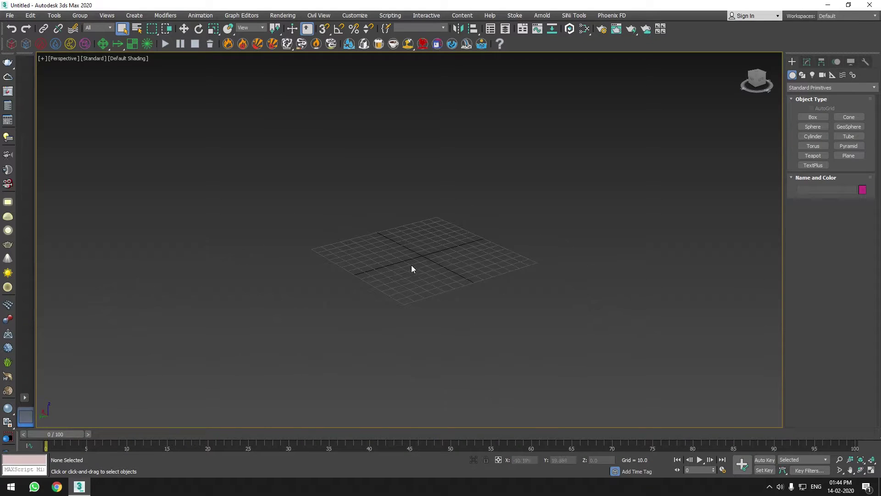
{"action": "scroll", "coordinate": [431, 252], "scroll_direction": "up", "scroll_amount": 4}
{"action": "scroll", "coordinate": [368, 270], "scroll_direction": "down", "scroll_amount": 3}
{"action": "scroll", "coordinate": [252, 276], "scroll_direction": "up", "scroll_amount": 2}
{"action": "scroll", "coordinate": [387, 269], "scroll_direction": "down", "scroll_amount": 2}
{"action": "scroll", "coordinate": [420, 312], "scroll_direction": "up", "scroll_amount": 2}
{"action": "scroll", "coordinate": [382, 244], "scroll_direction": "up", "scroll_amount": 1}
{"action": "scroll", "coordinate": [394, 235], "scroll_direction": "down", "scroll_amount": 2}
{"action": "scroll", "coordinate": [394, 231], "scroll_direction": "up", "scroll_amount": 1}
Briefly maximize and zoom the Top view, then re-maximize the Perspective view.
{"action": "key", "text": "alt+w"}
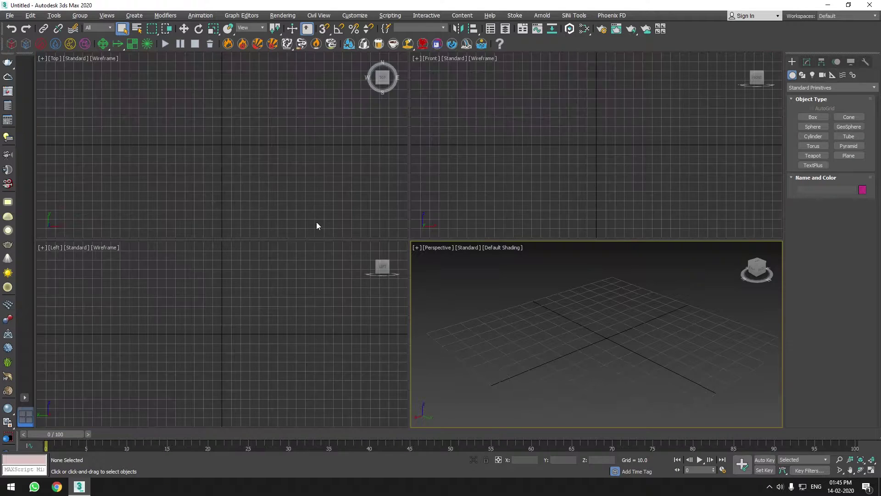
{"action": "left_click", "coordinate": [283, 146]}
{"action": "key", "text": "alt+w"}
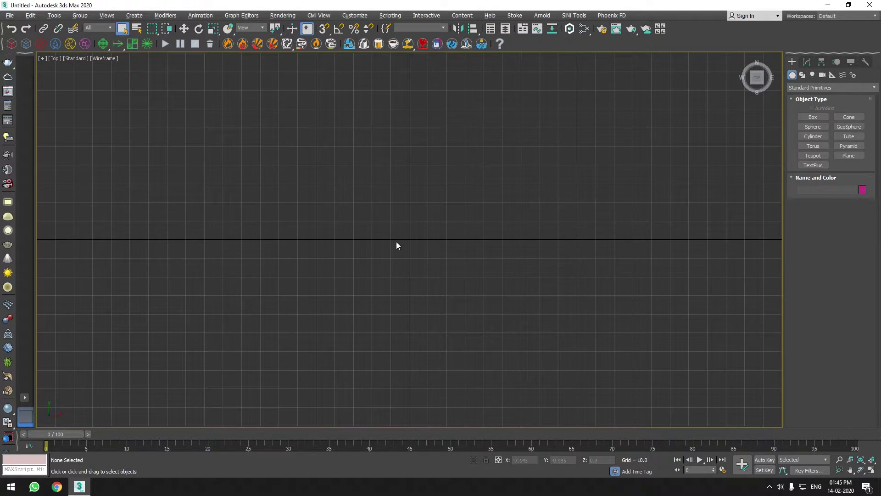
{"action": "scroll", "coordinate": [396, 242], "scroll_direction": "down", "scroll_amount": 2}
{"action": "scroll", "coordinate": [395, 242], "scroll_direction": "up", "scroll_amount": 2}
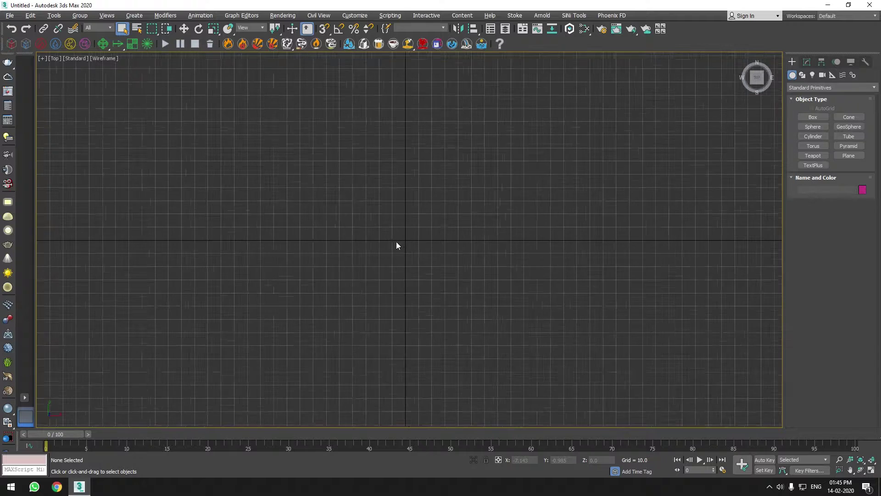
{"action": "key", "text": "alt+w"}
{"action": "left_click", "coordinate": [519, 310]}
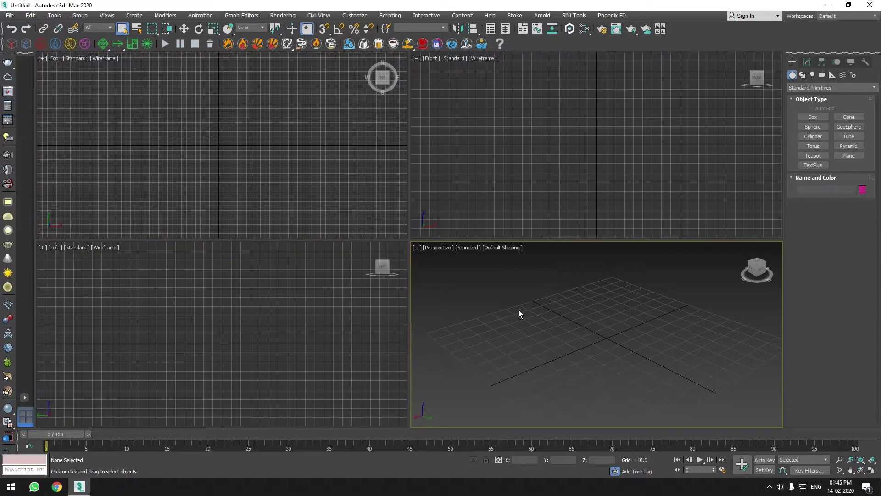
{"action": "key", "text": "alt+w"}
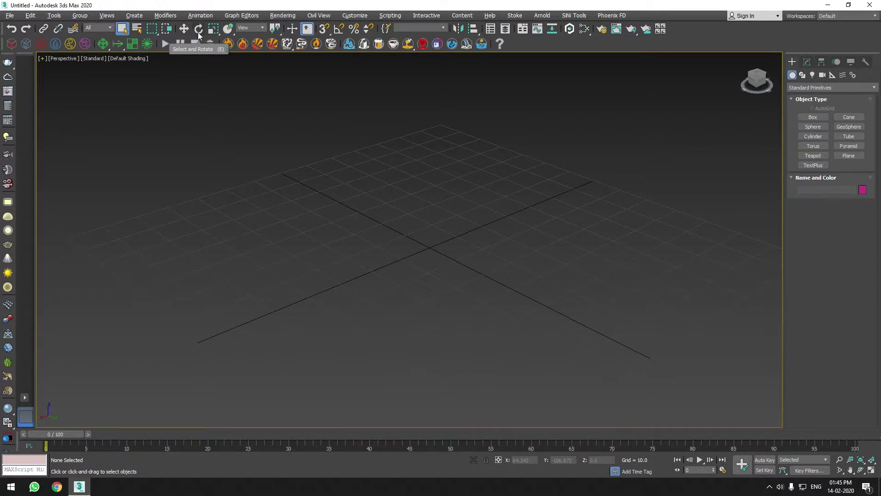
Activate Select and Uniform Scale and browse the Modify and Hierarchy panels before returning to Create.
{"action": "key", "text": "r"}
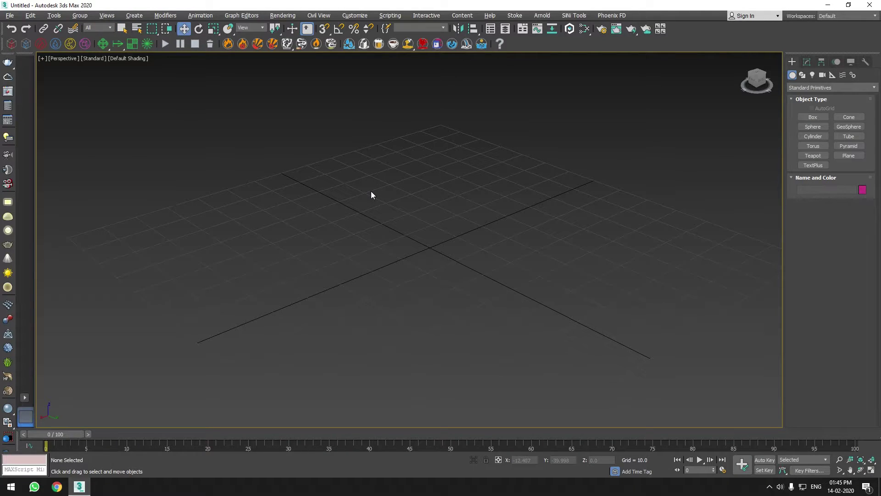
{"action": "left_click", "coordinate": [807, 61]}
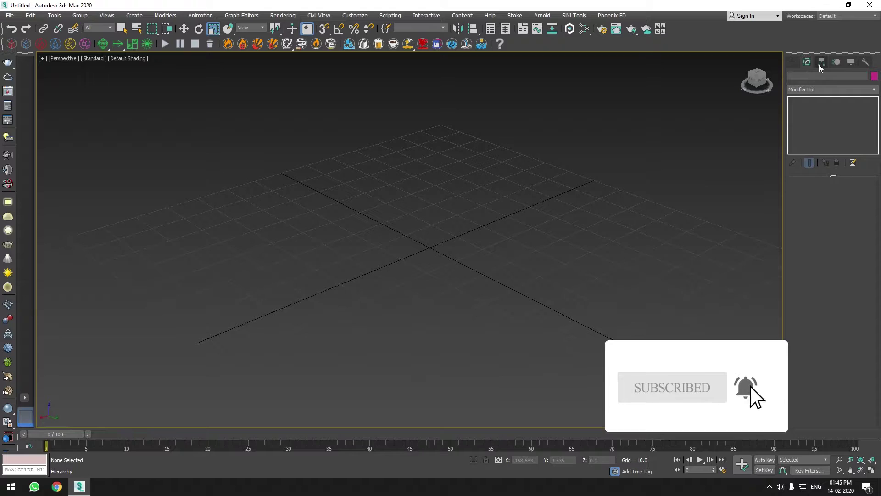
{"action": "left_click", "coordinate": [821, 63]}
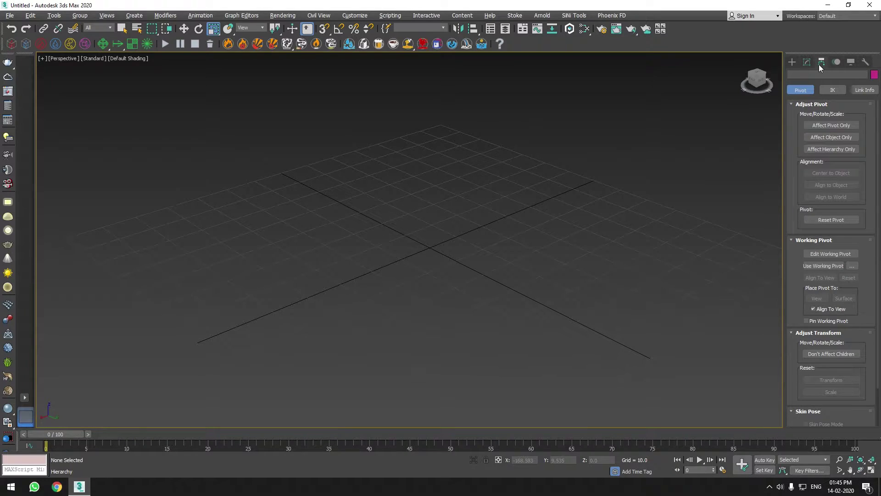
{"action": "left_click", "coordinate": [792, 62]}
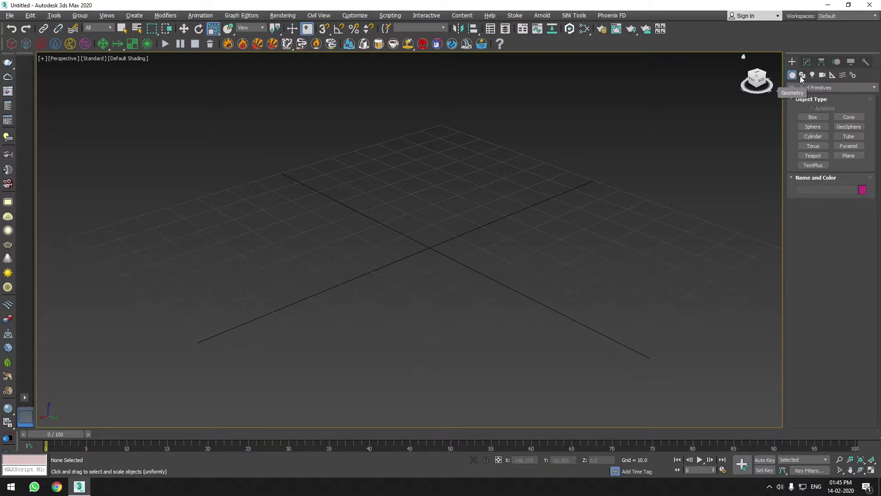
{"action": "left_click", "coordinate": [805, 77]}
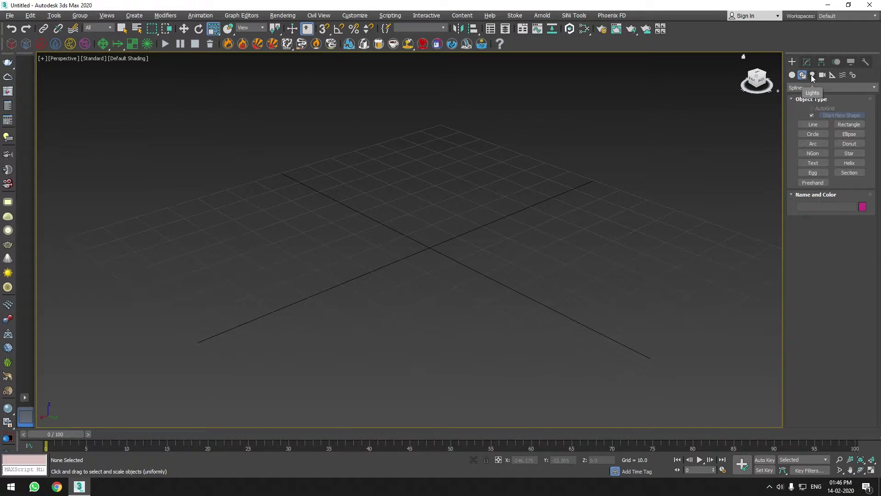
{"action": "left_click", "coordinate": [812, 76]}
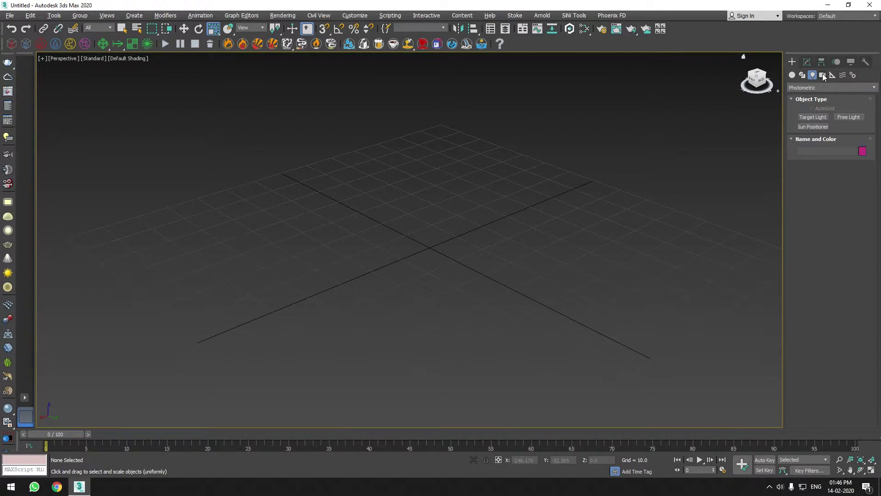
{"action": "left_click", "coordinate": [823, 75]}
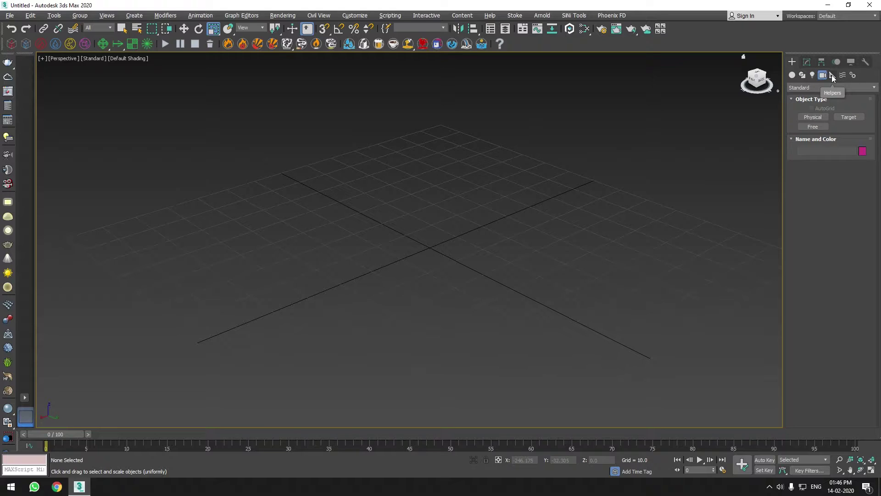
{"action": "left_click", "coordinate": [831, 75]}
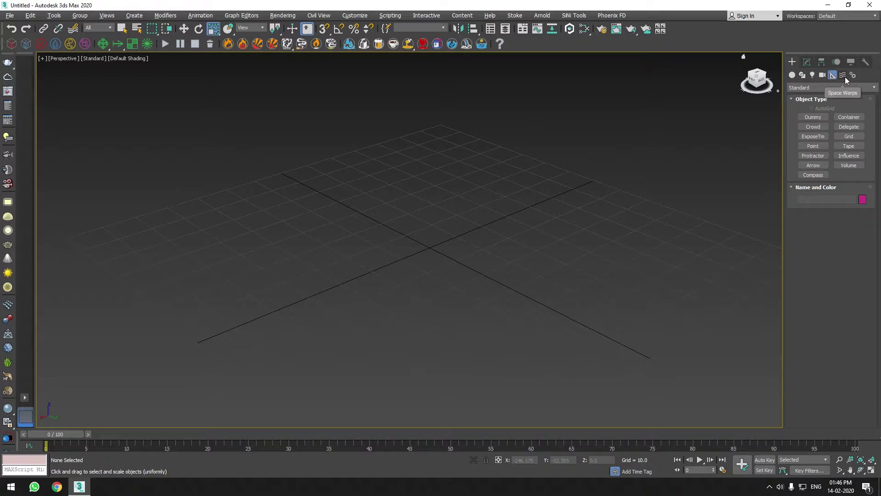
{"action": "left_click", "coordinate": [846, 77]}
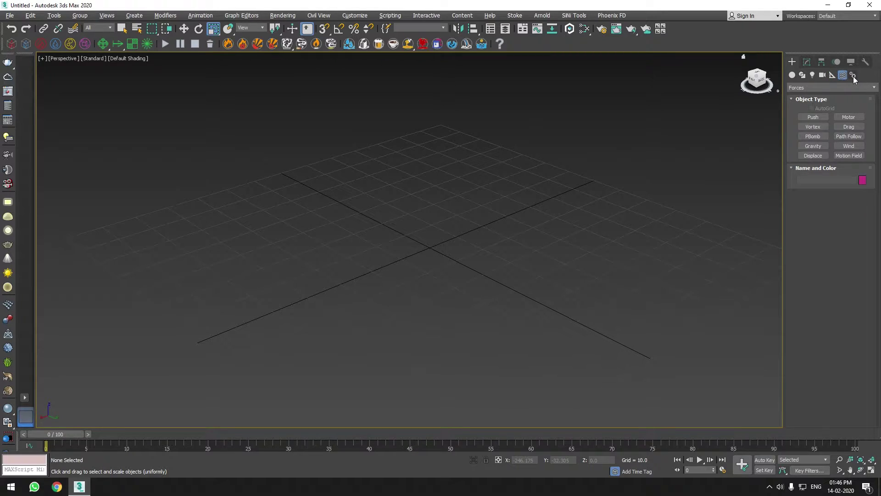
{"action": "left_click", "coordinate": [853, 76]}
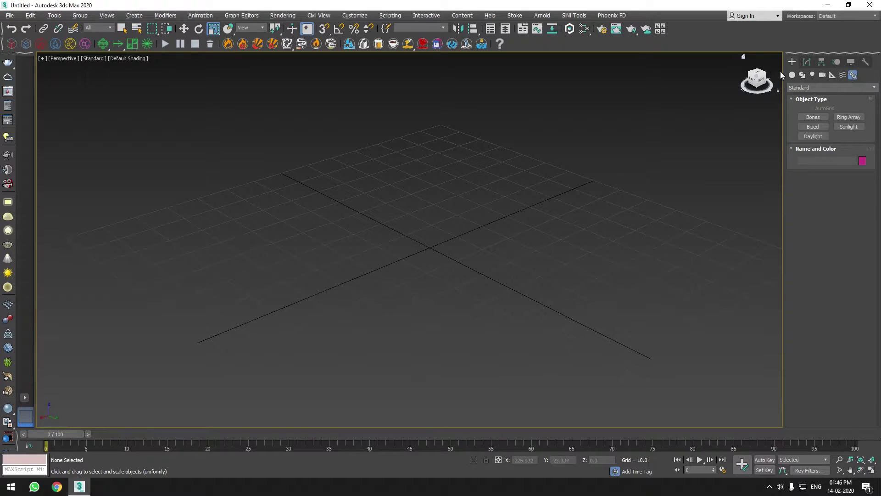
{"action": "left_click", "coordinate": [792, 74]}
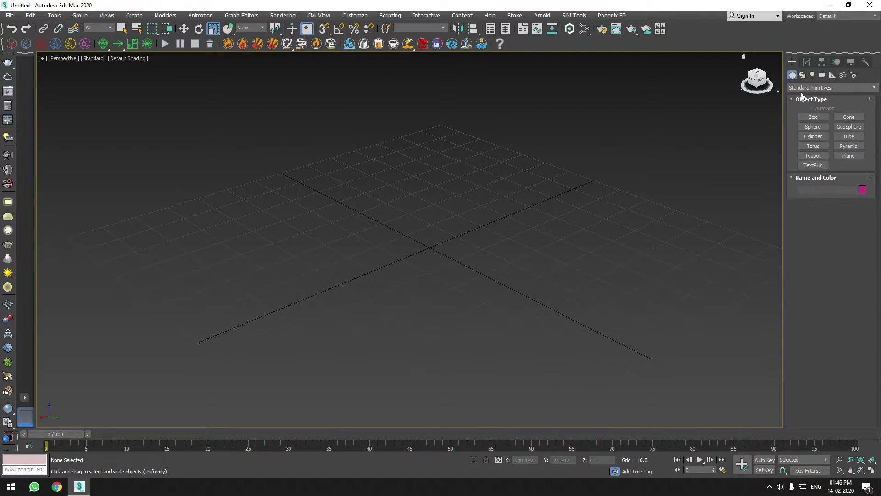
Browse the geometry category list, then the Shapes and Lights categories and their type lists.
{"action": "left_click", "coordinate": [834, 88]}
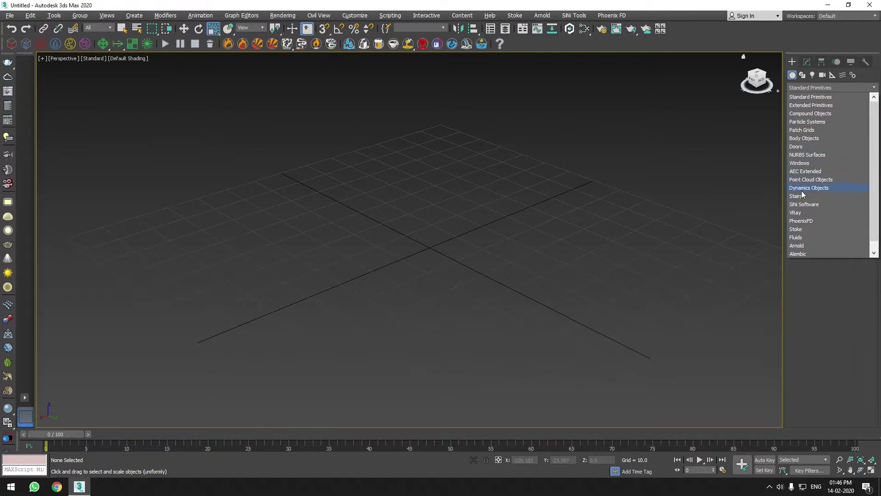
{"action": "left_click", "coordinate": [808, 289]}
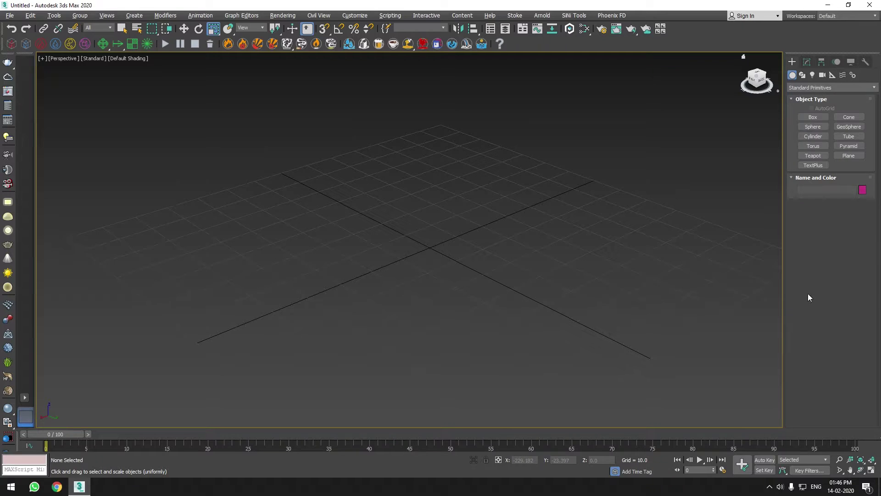
{"action": "left_click", "coordinate": [803, 77]}
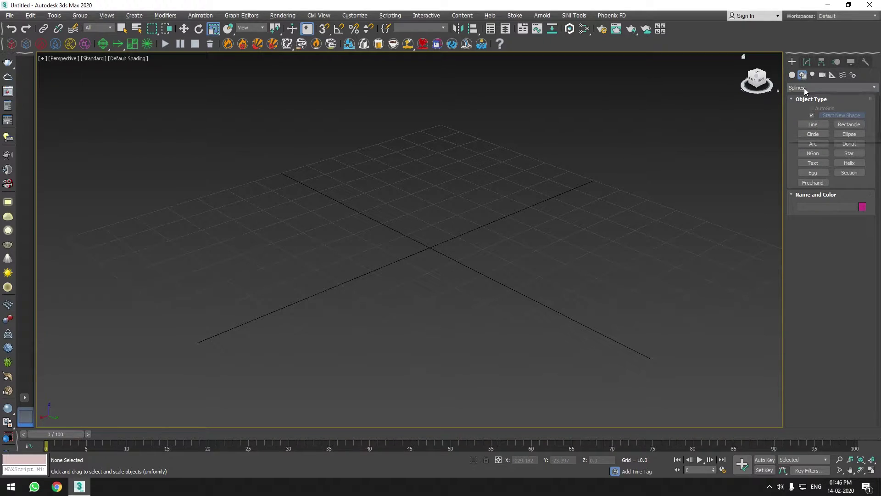
{"action": "left_click", "coordinate": [805, 87]}
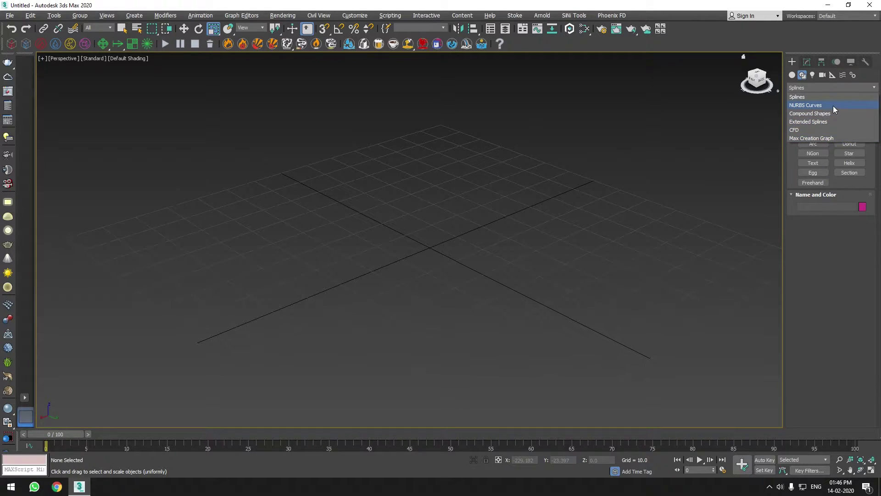
{"action": "left_click", "coordinate": [813, 75]}
{"action": "left_click", "coordinate": [811, 87]}
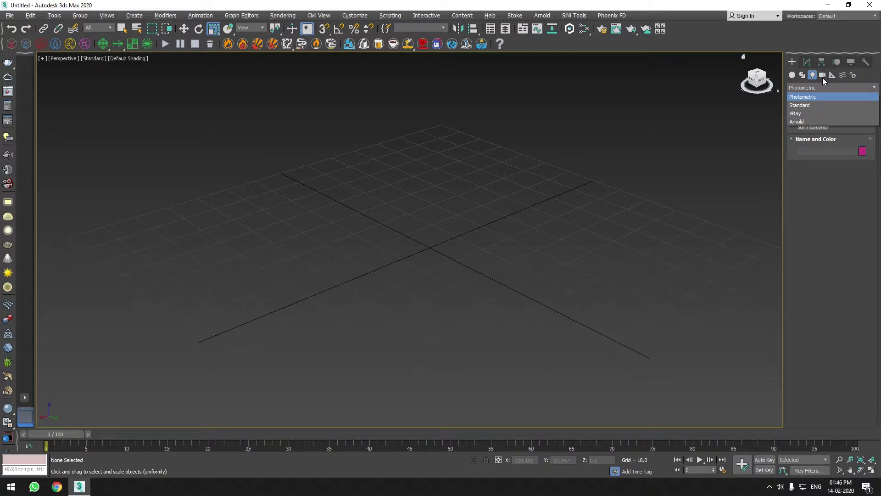
Browse the Cameras and Helpers type lists, then return to the Geometry category list.
{"action": "left_click", "coordinate": [823, 76]}
{"action": "left_click", "coordinate": [822, 87]}
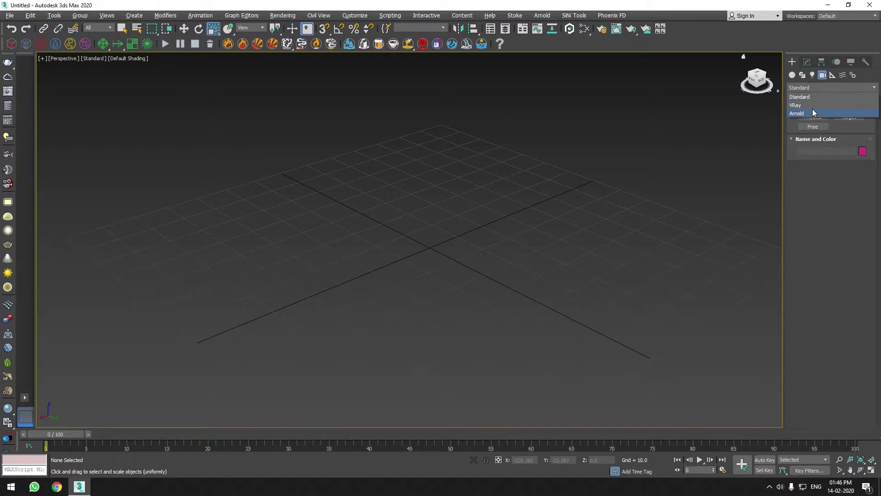
{"action": "left_click", "coordinate": [832, 76]}
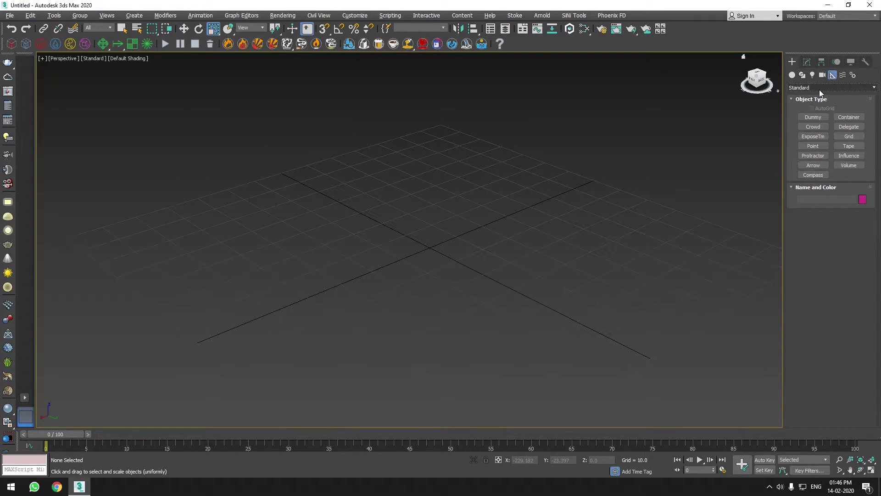
{"action": "left_click", "coordinate": [819, 89]}
{"action": "left_click", "coordinate": [811, 227]}
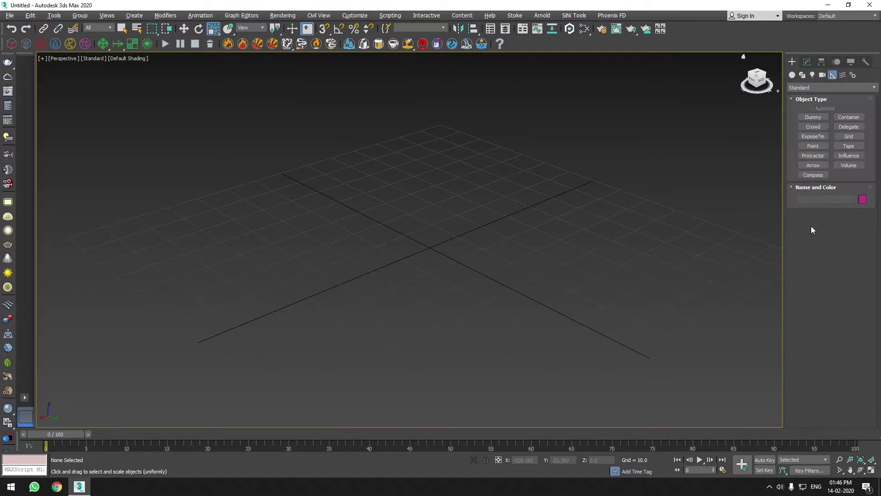
{"action": "left_click", "coordinate": [793, 75]}
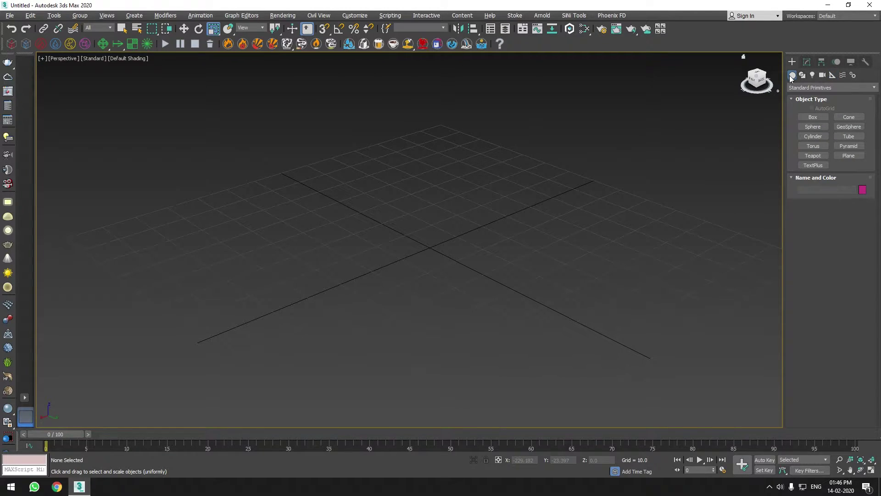
{"action": "left_click", "coordinate": [800, 87]}
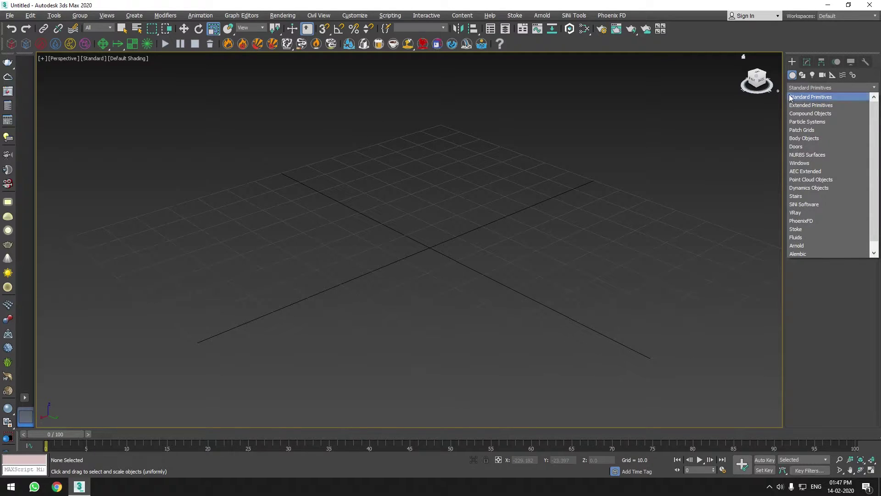
Preview the Box, Cone and Torus parameters, ending with the Box tool active.
{"action": "left_click", "coordinate": [841, 98]}
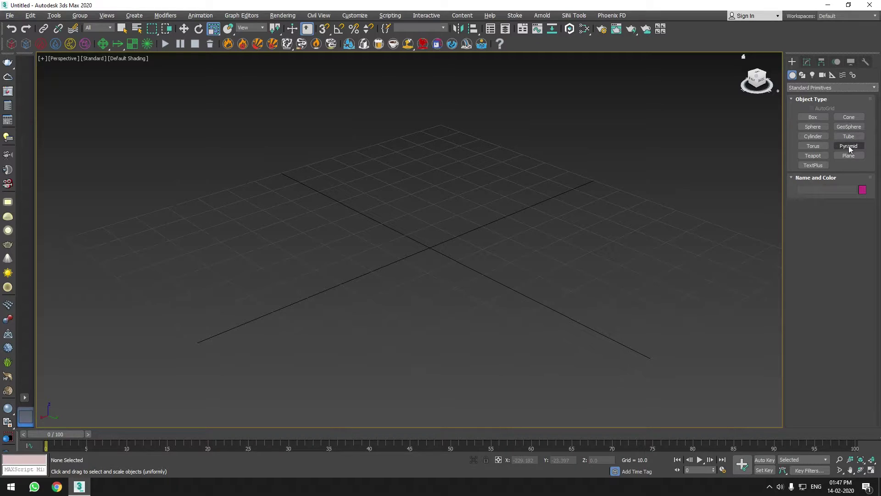
{"action": "left_click", "coordinate": [810, 119]}
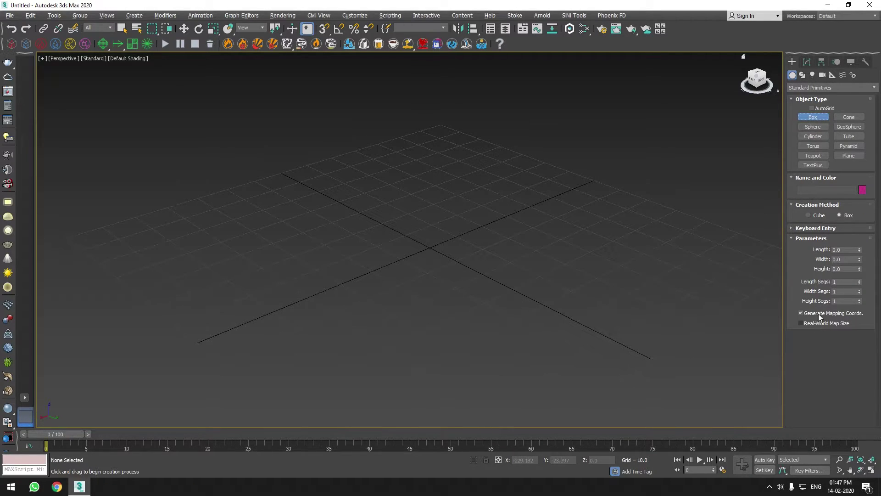
{"action": "left_click", "coordinate": [847, 118]}
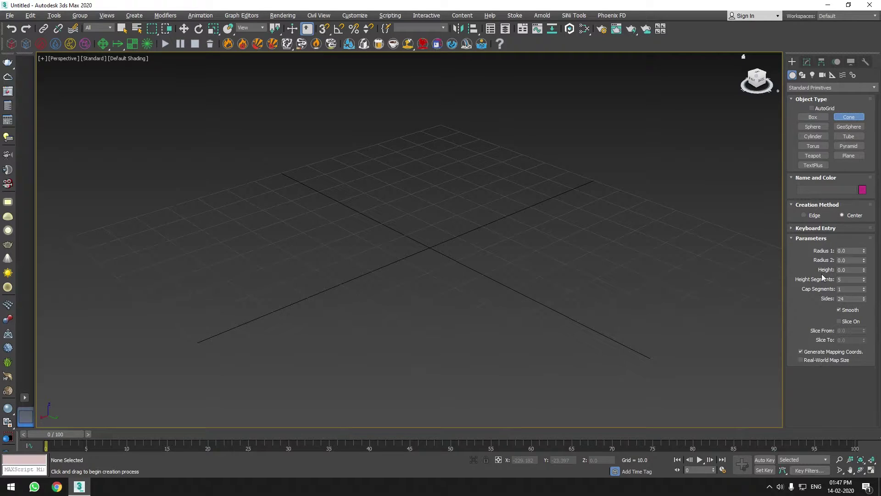
{"action": "left_click", "coordinate": [819, 148]}
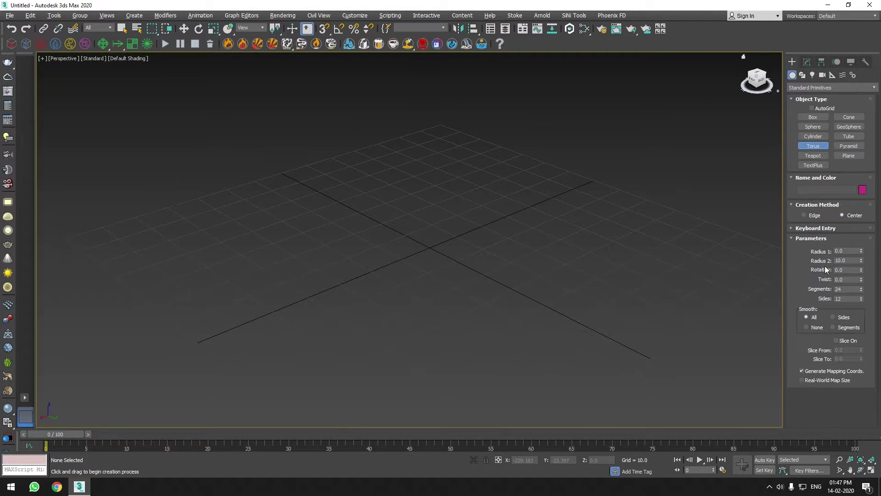
{"action": "left_click", "coordinate": [814, 117]}
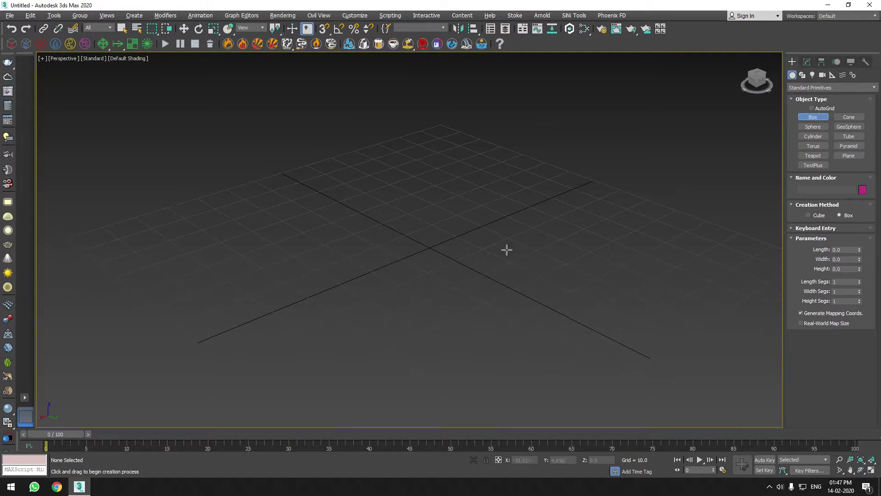
Draw Box001 of about 72.761 × 81.658 × 60.119 on the grid and reselect it.
{"action": "scroll", "coordinate": [373, 266], "scroll_direction": "down", "scroll_amount": 2}
{"action": "mouse_move", "coordinate": [373, 265]}
{"action": "middle_mouse_down", "text": "alt"}
{"action": "mouse_move", "coordinate": [413, 290]}
{"action": "mouse_move", "coordinate": [398, 282]}
{"action": "mouse_move", "coordinate": [380, 302]}
{"action": "middle_mouse_up", "text": "alt"}
{"action": "left_click_drag", "start_coordinate": [297, 278], "coordinate": [485, 281]}
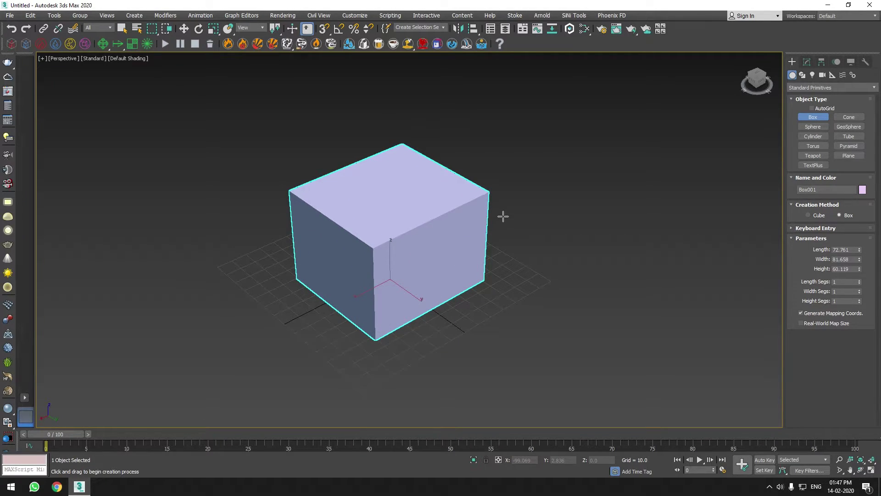
{"action": "key", "text": "r"}
{"action": "left_click", "coordinate": [663, 312]}
{"action": "left_click", "coordinate": [417, 176]}
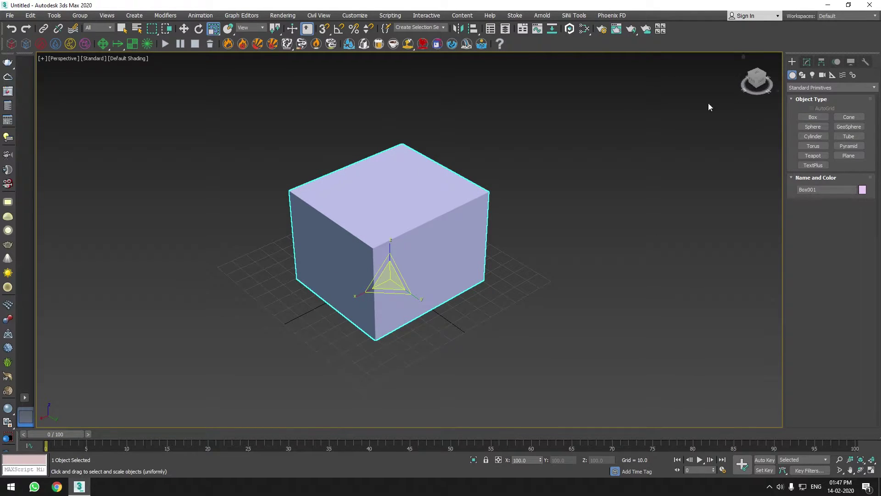
Cycle through the move and scale transforms, leaving Select and Move active on Box001.
{"action": "left_click", "coordinate": [184, 29]}
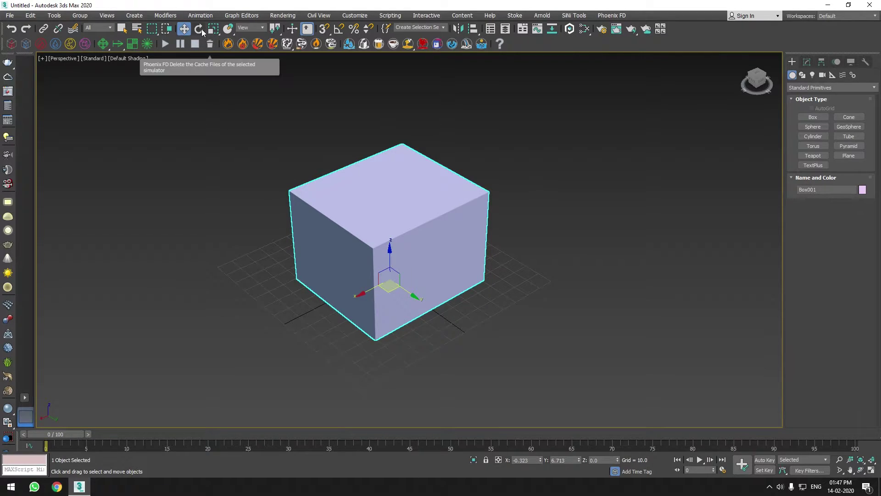
{"action": "left_click", "coordinate": [201, 29]}
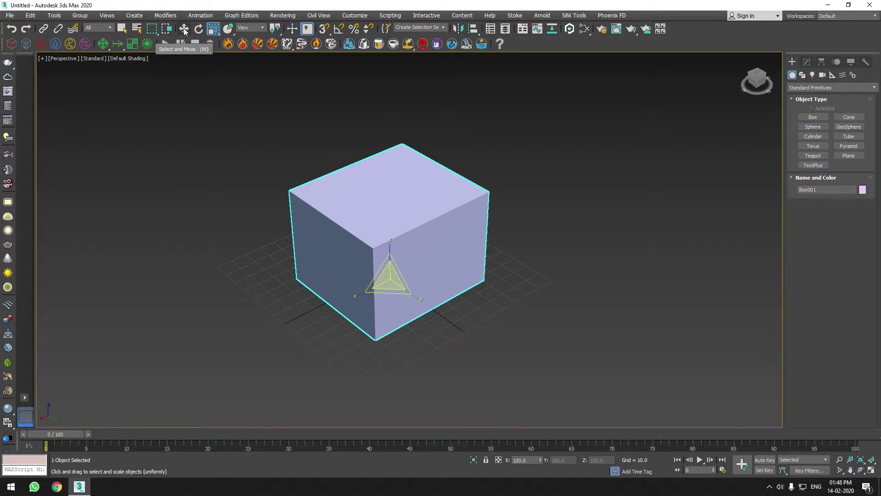
{"action": "left_click", "coordinate": [184, 29]}
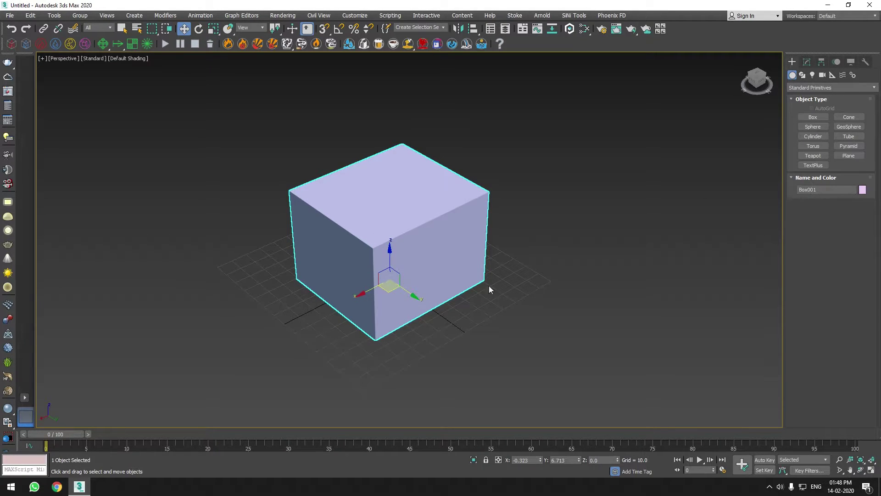
In the Modify panel set Box001 to Length 62.669, Width 77.575, Height 67.935.
{"action": "left_click", "coordinate": [807, 62]}
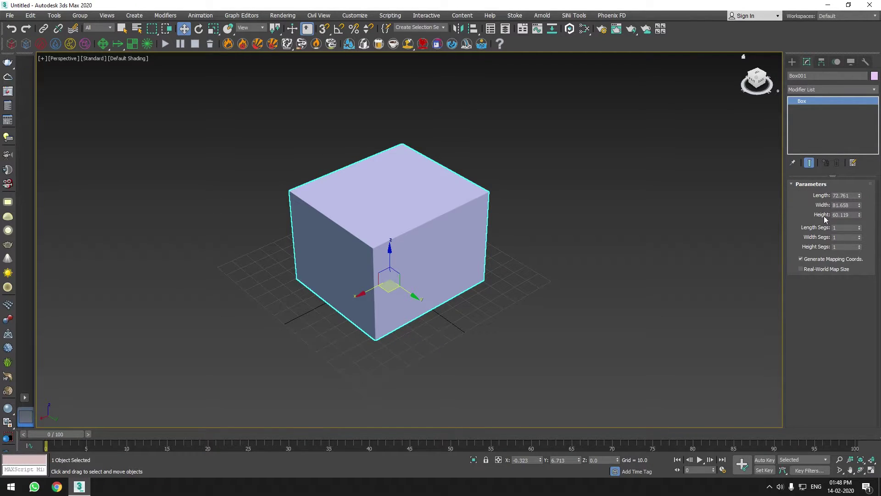
{"action": "left_click_drag", "start_coordinate": [860, 196], "coordinate": [872, 230]}
{"action": "left_click", "coordinate": [860, 205]}
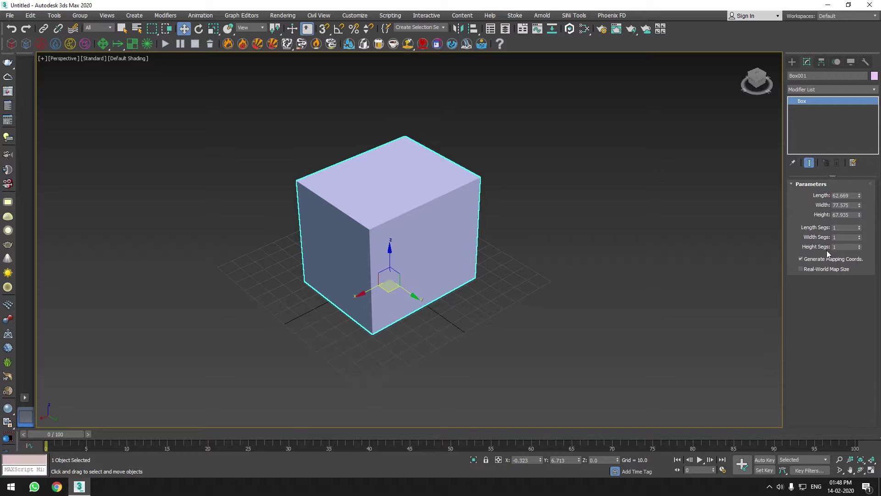
Toggle wireframe (F3) and edged faces (F4) display, then orbit to see the box's top.
{"action": "left_click", "coordinate": [574, 257]}
{"action": "key", "text": "F3"}
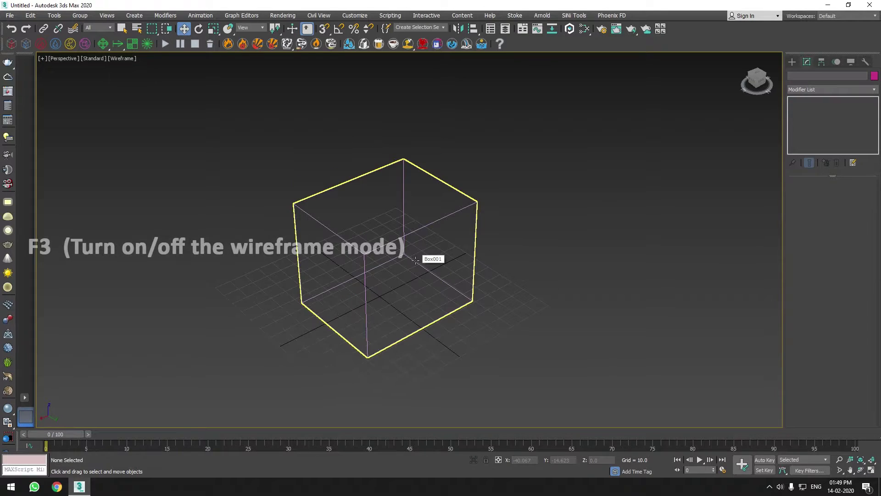
{"action": "key", "text": "F3"}
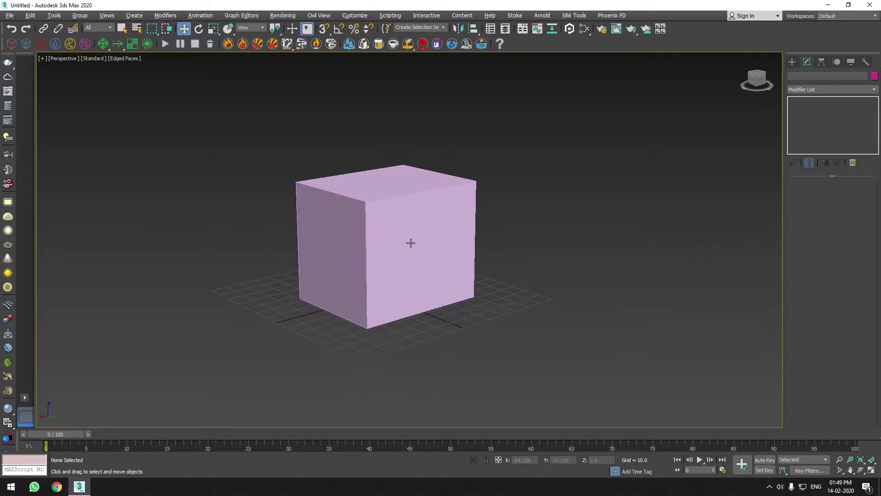
{"action": "key", "text": "F4"}
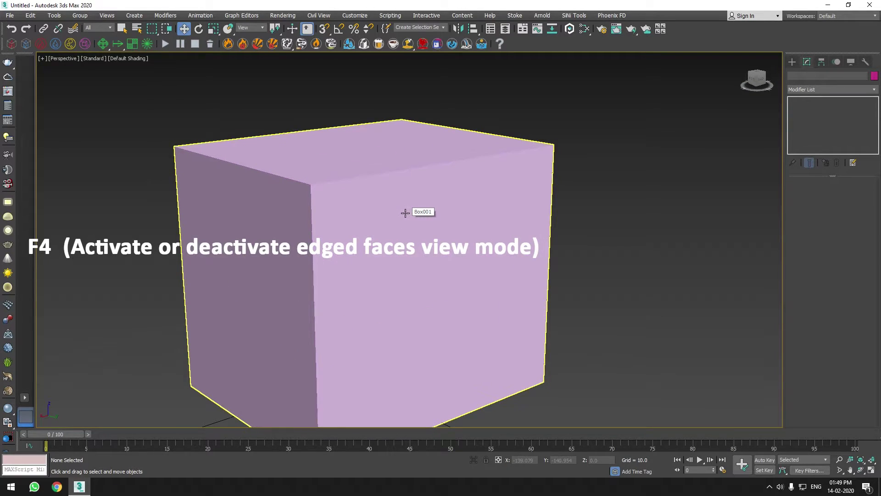
{"action": "key", "text": "F4"}
{"action": "key", "text": "F4"}
{"action": "key", "text": "F3"}
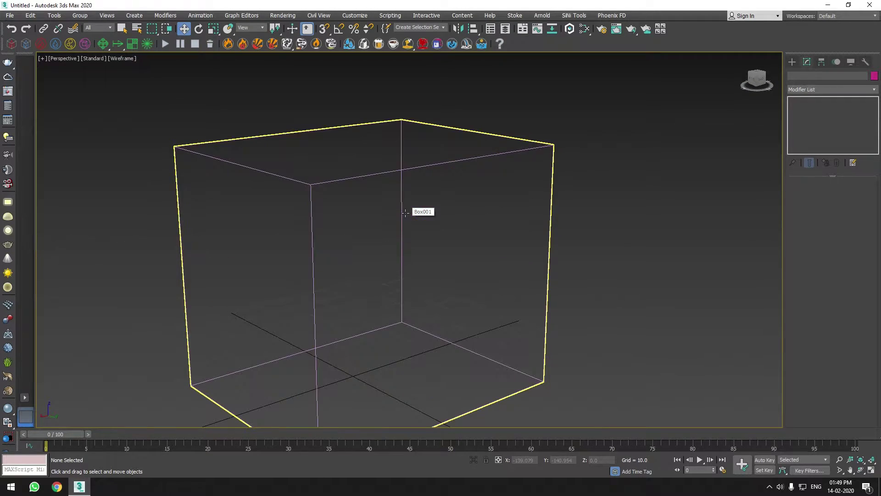
{"action": "key", "text": "F3"}
{"action": "key", "text": "F3"}
{"action": "key", "text": "F3"}
{"action": "scroll", "coordinate": [410, 220], "scroll_direction": "down", "scroll_amount": 3}
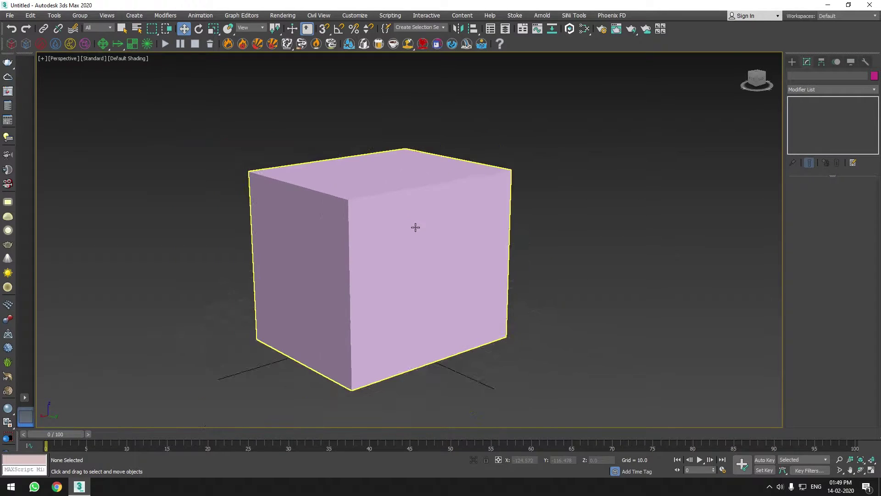
{"action": "scroll", "coordinate": [413, 236], "scroll_direction": "down", "scroll_amount": 3}
{"action": "middle_click_drag", "start_coordinate": [412, 246], "coordinate": [346, 280], "text": "alt"}
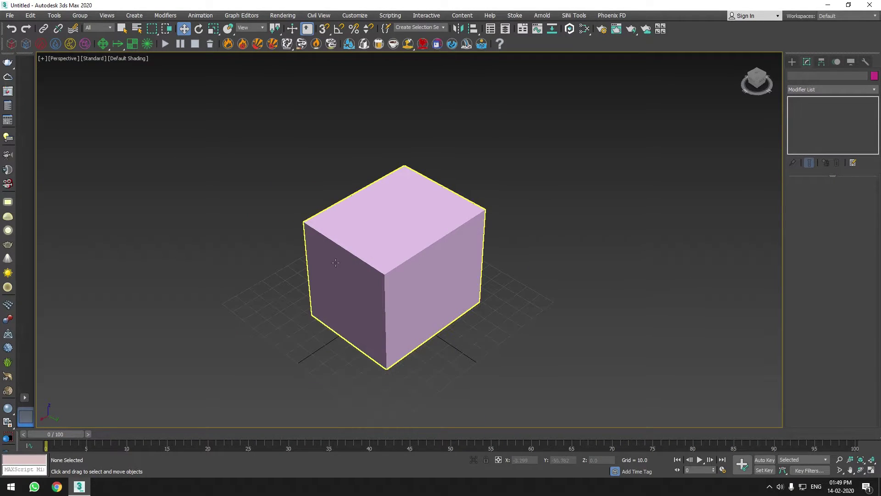
Select the box, raise its Length Segs, and turn on edged faces to reveal the segments.
{"action": "left_click", "coordinate": [336, 263]}
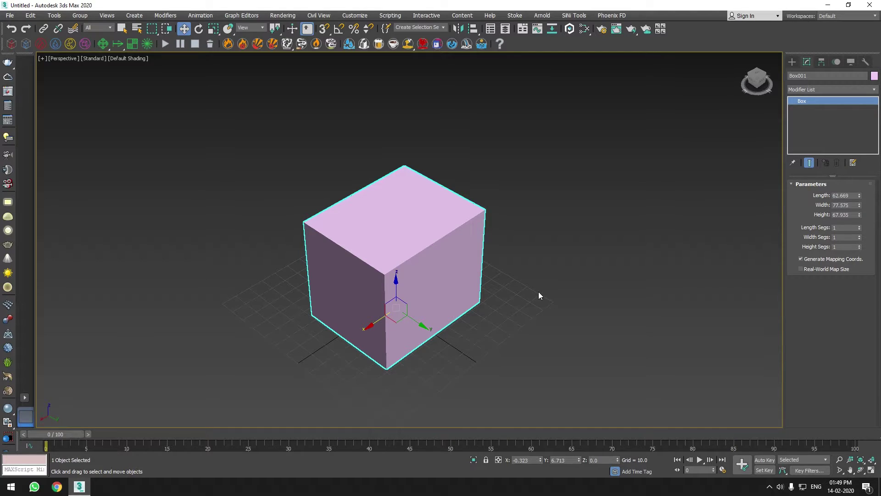
{"action": "key", "text": "F3"}
{"action": "key", "text": "F3"}
{"action": "key", "text": "F4"}
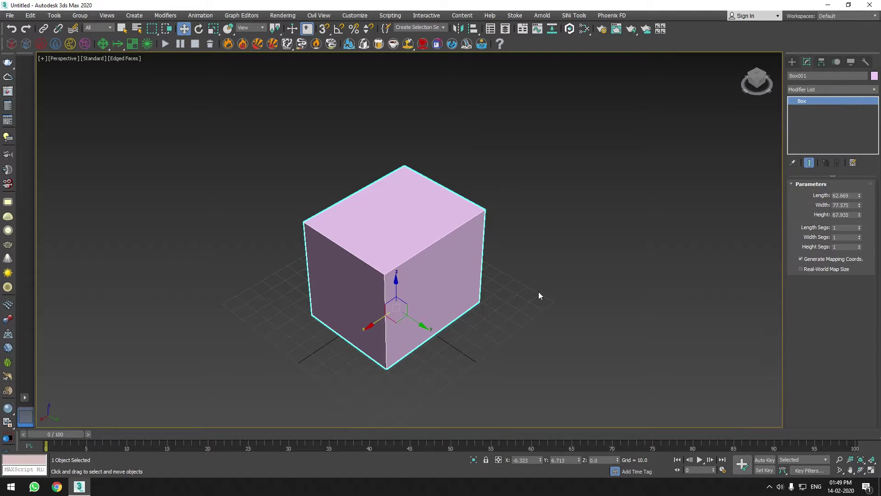
{"action": "key", "text": "F4"}
{"action": "mouse_move", "coordinate": [860, 228]}
{"action": "left_mouse_down"}
{"action": "mouse_move", "coordinate": [861, 218]}
{"action": "mouse_move", "coordinate": [861, 243]}
{"action": "left_mouse_up"}
{"action": "key", "text": "F4"}
Set Box001's Length, Width and Height Segs to 2 each, then orbit to a frontal view.
{"action": "left_click", "coordinate": [860, 227]}
{"action": "left_click", "coordinate": [860, 236]}
{"action": "left_click", "coordinate": [860, 245]}
{"action": "mouse_move", "coordinate": [475, 263]}
{"action": "middle_mouse_down", "text": "alt"}
{"action": "mouse_move", "coordinate": [543, 236]}
{"action": "mouse_move", "coordinate": [546, 257]}
{"action": "mouse_move", "coordinate": [384, 307]}
{"action": "mouse_move", "coordinate": [473, 288]}
{"action": "mouse_move", "coordinate": [339, 317]}
{"action": "middle_mouse_up", "text": "alt"}
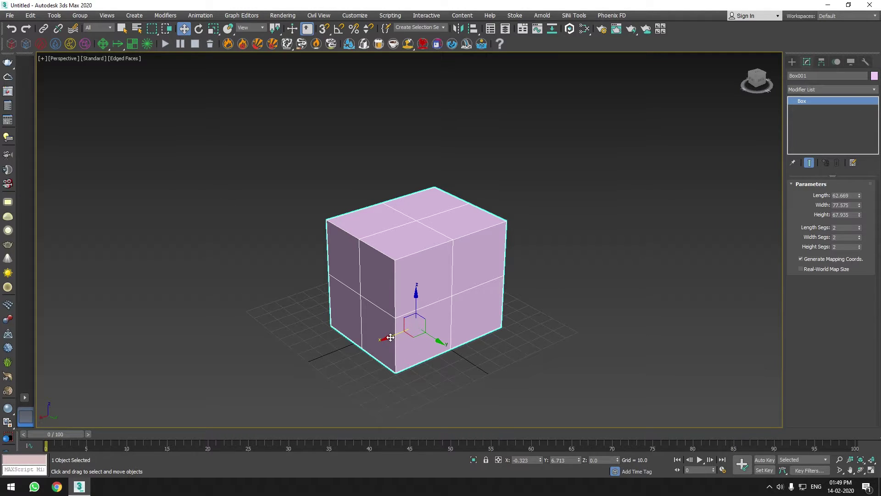
Raise Box001 with the Move gizmo, then set its position to X 0, Y 0, Z 0.
{"action": "mouse_move", "coordinate": [390, 338]}
{"action": "left_mouse_down"}
{"action": "mouse_move", "coordinate": [502, 308]}
{"action": "mouse_move", "coordinate": [398, 340]}
{"action": "mouse_move", "coordinate": [452, 302]}
{"action": "mouse_move", "coordinate": [447, 348]}
{"action": "mouse_move", "coordinate": [453, 277]}
{"action": "left_mouse_up"}
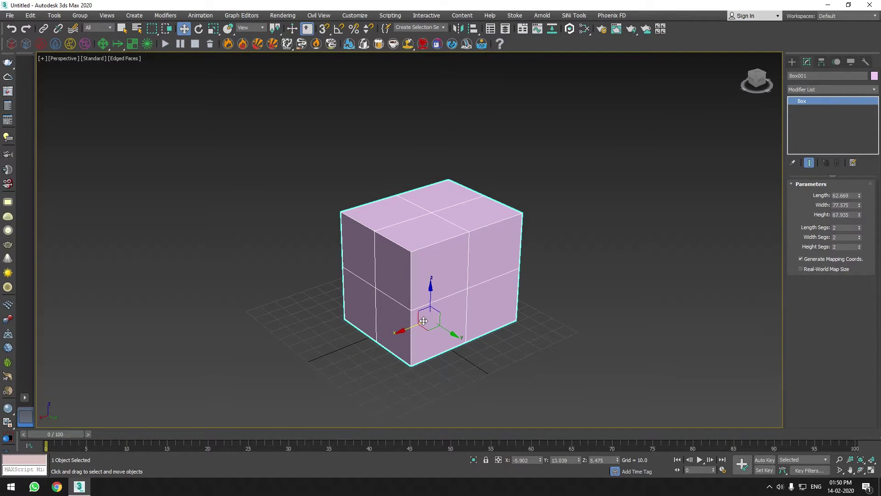
{"action": "mouse_move", "coordinate": [433, 320]}
{"action": "left_mouse_down"}
{"action": "mouse_move", "coordinate": [418, 228]}
{"action": "mouse_move", "coordinate": [212, 173]}
{"action": "mouse_move", "coordinate": [203, 310]}
{"action": "mouse_move", "coordinate": [559, 212]}
{"action": "mouse_move", "coordinate": [159, 289]}
{"action": "mouse_move", "coordinate": [450, 262]}
{"action": "mouse_move", "coordinate": [287, 271]}
{"action": "mouse_move", "coordinate": [344, 244]}
{"action": "left_mouse_up"}
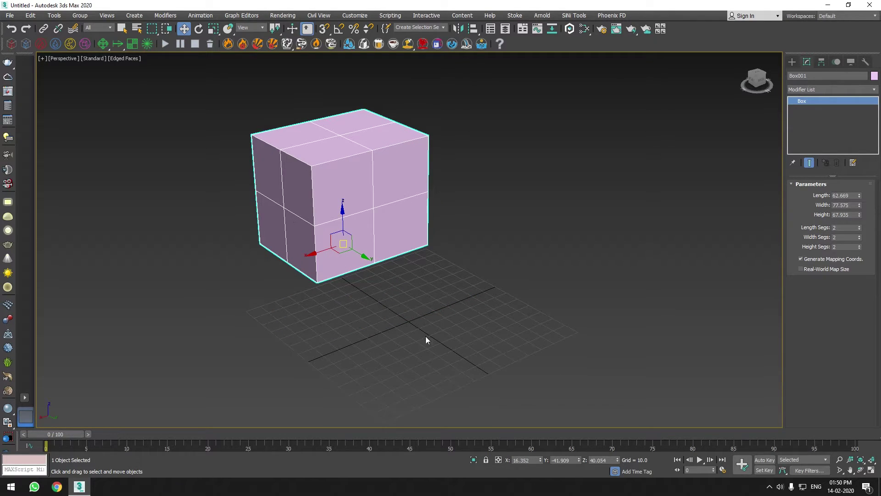
{"action": "left_click", "coordinate": [519, 461]}
{"action": "type", "text": "0"}
{"action": "key", "text": "Tab"}
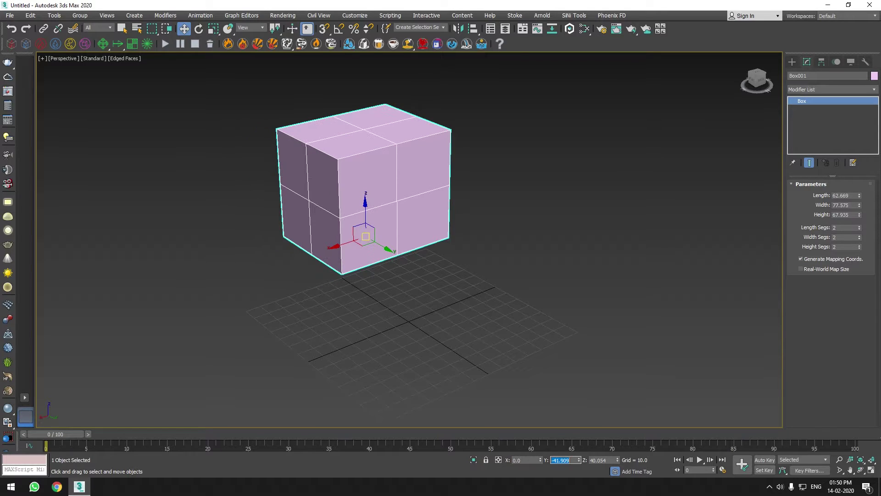
{"action": "key", "text": "Tab"}
{"action": "type", "text": "0"}
{"action": "key", "text": "Return"}
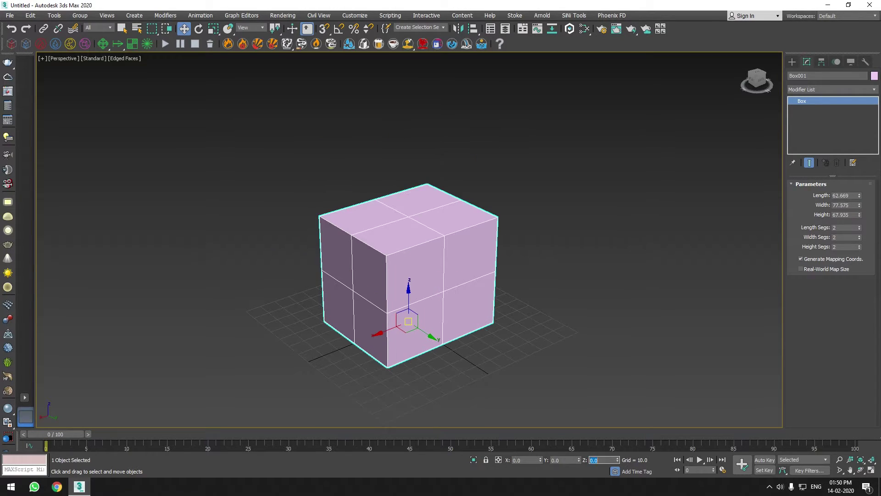
Orbit around Box001 and reselect it to show its parameters.
{"action": "left_click", "coordinate": [610, 308]}
{"action": "mouse_move", "coordinate": [611, 308]}
{"action": "middle_mouse_down", "text": "alt"}
{"action": "mouse_move", "coordinate": [569, 318]}
{"action": "mouse_move", "coordinate": [456, 295]}
{"action": "mouse_move", "coordinate": [512, 336]}
{"action": "middle_mouse_up", "text": "alt"}
{"action": "left_click", "coordinate": [425, 291]}
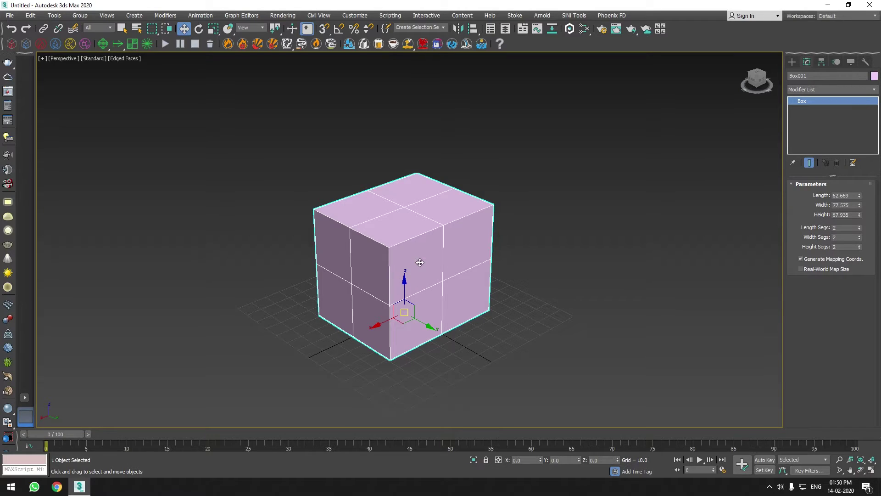
{"action": "left_click", "coordinate": [201, 32]}
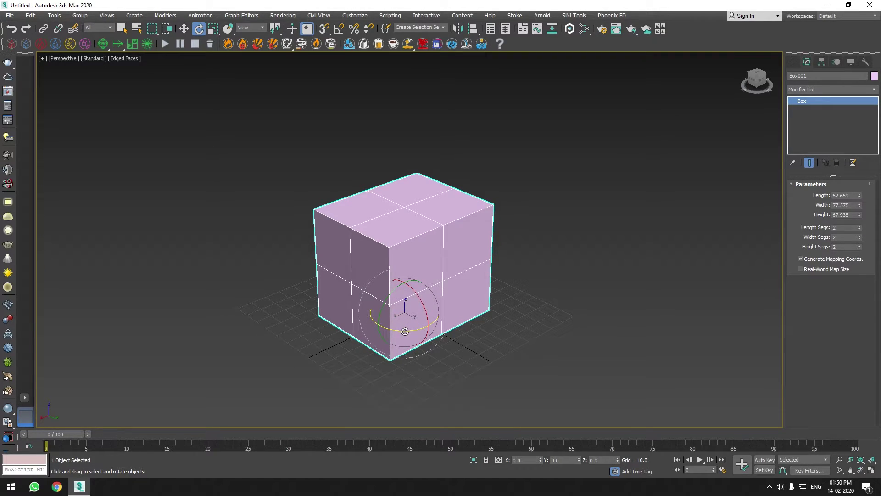
{"action": "mouse_move", "coordinate": [404, 332]}
{"action": "left_mouse_down"}
{"action": "mouse_move", "coordinate": [502, 325]}
{"action": "mouse_move", "coordinate": [473, 331]}
{"action": "left_mouse_up"}
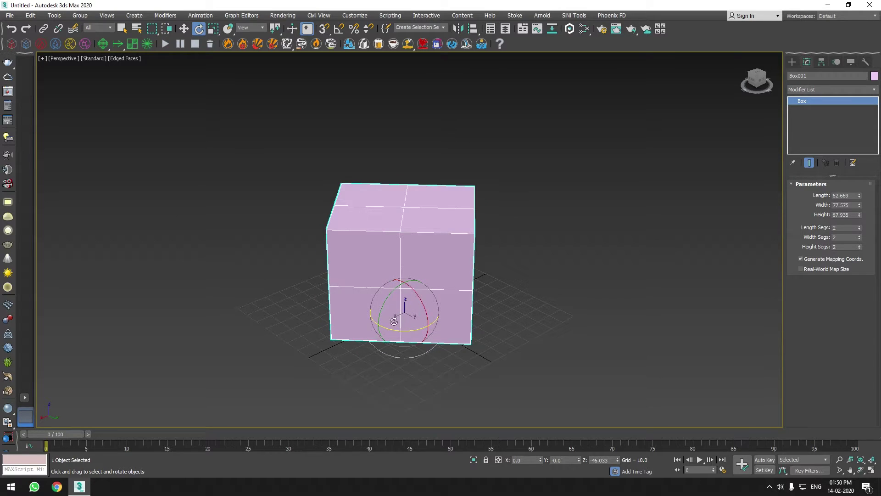
{"action": "mouse_move", "coordinate": [388, 302]}
{"action": "left_mouse_down"}
{"action": "mouse_move", "coordinate": [371, 339]}
{"action": "mouse_move", "coordinate": [568, 317]}
{"action": "mouse_move", "coordinate": [420, 309]}
{"action": "mouse_move", "coordinate": [511, 409]}
{"action": "left_mouse_up"}
{"action": "double_click", "coordinate": [525, 461]}
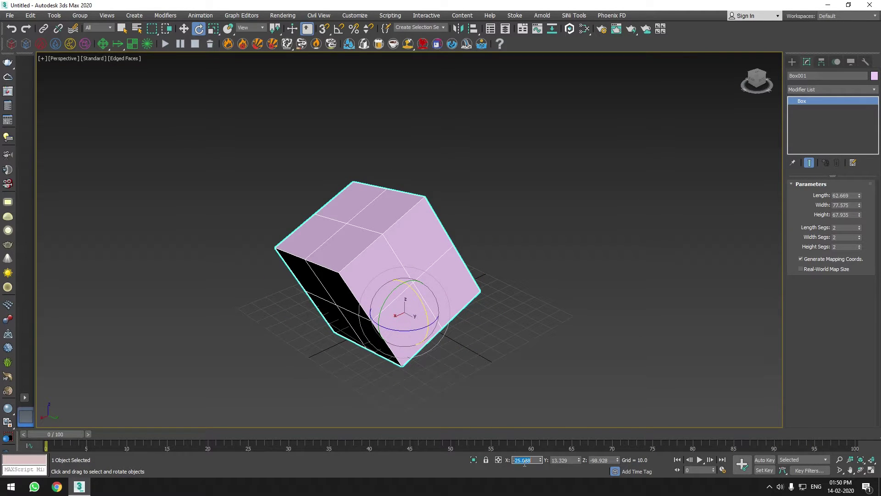
{"action": "type", "text": "0"}
{"action": "key", "text": "Tab"}
{"action": "type", "text": "0"}
{"action": "key", "text": "Tab"}
{"action": "type", "text": "0"}
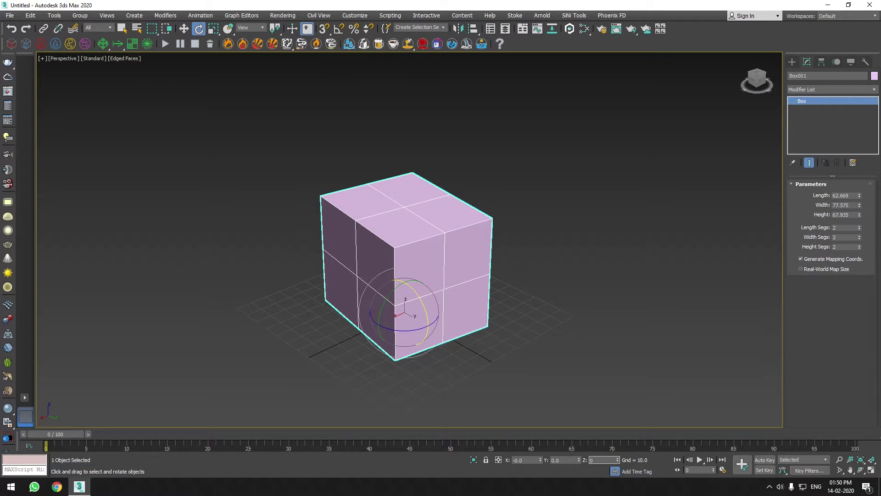
{"action": "key", "text": "Return"}
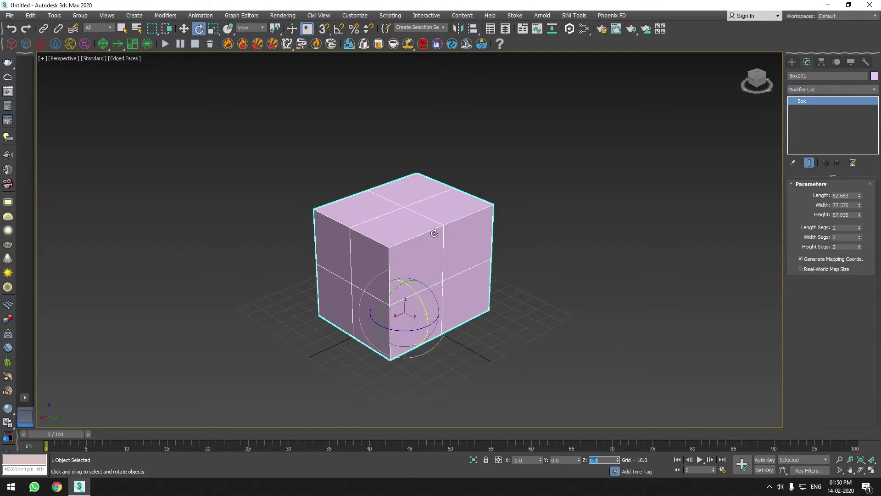
Stretch the box into a tall block with Select and Uniform Scale.
{"action": "left_click", "coordinate": [214, 28]}
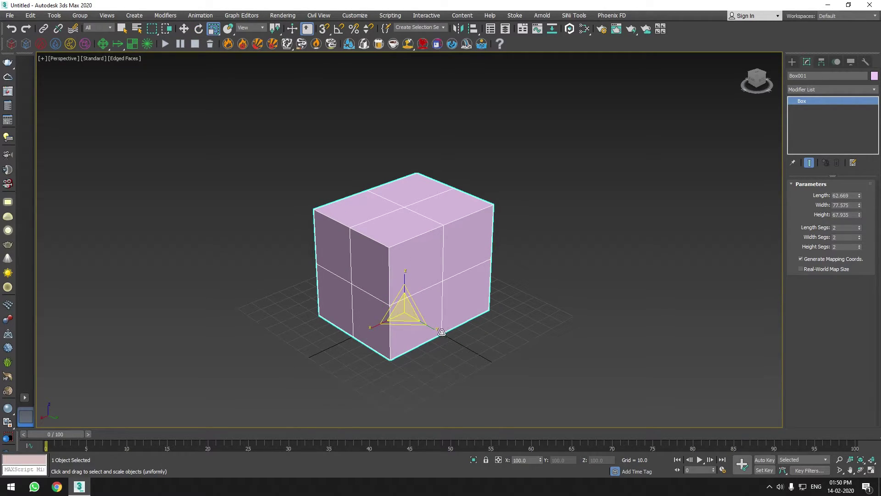
{"action": "left_click_drag", "start_coordinate": [441, 331], "coordinate": [438, 331]}
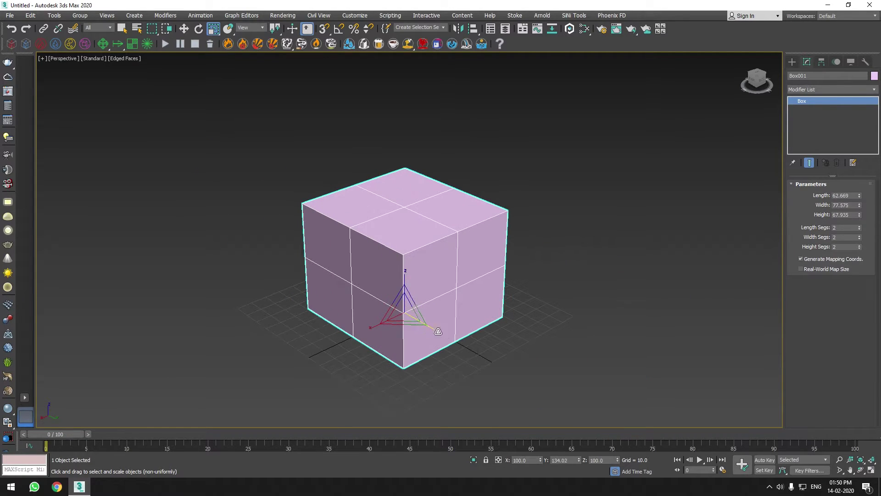
{"action": "left_click_drag", "start_coordinate": [374, 327], "coordinate": [361, 318]}
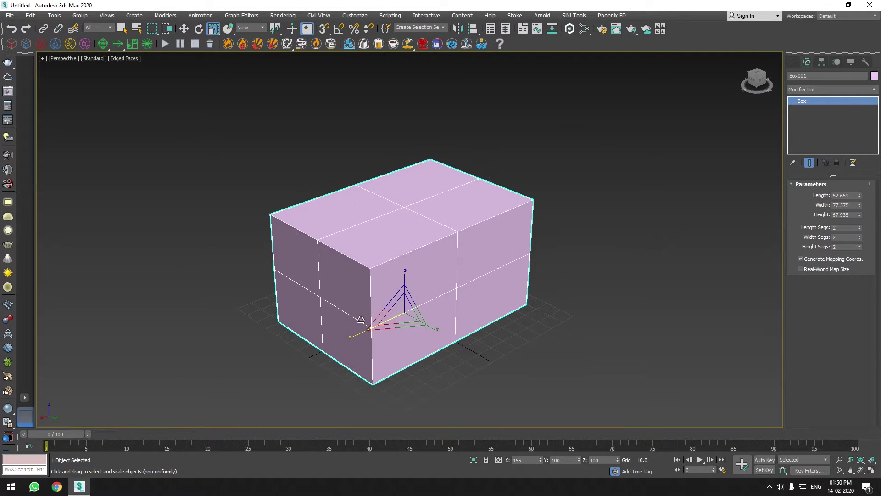
{"action": "mouse_move", "coordinate": [400, 281]}
{"action": "left_mouse_down"}
{"action": "mouse_move", "coordinate": [381, 323]}
{"action": "mouse_move", "coordinate": [381, 302]}
{"action": "mouse_move", "coordinate": [429, 384]}
{"action": "left_mouse_up"}
{"action": "left_click", "coordinate": [430, 384]}
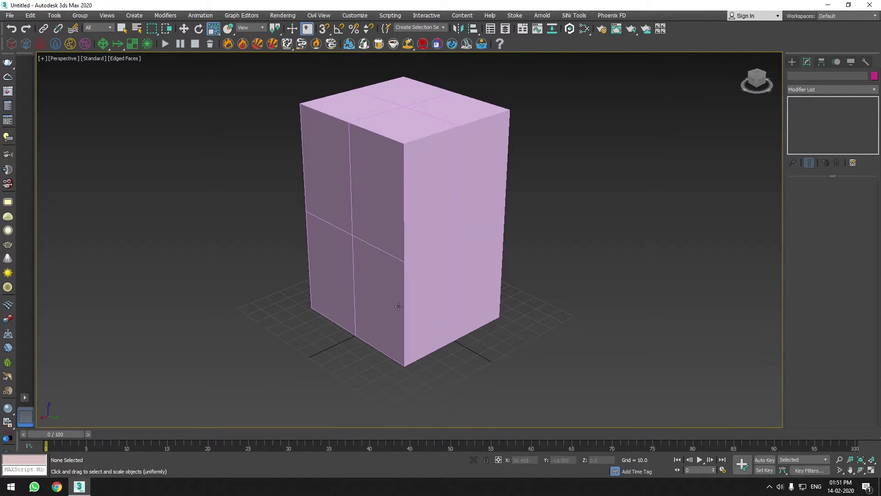
Reselect Box001 and enter 50 for its Length, Width and Height.
{"action": "left_click", "coordinate": [426, 250]}
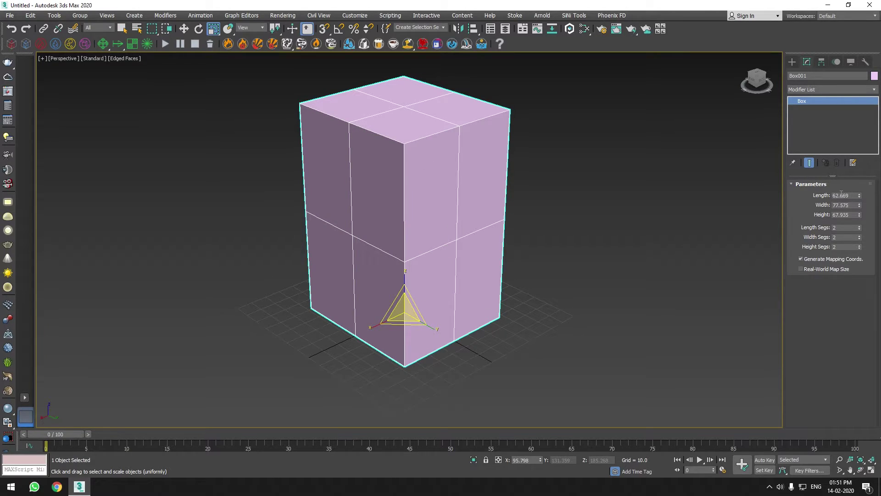
{"action": "double_click", "coordinate": [841, 195]}
{"action": "key", "text": "Tab"}
{"action": "type", "text": "50"}
{"action": "key", "text": "Tab"}
{"action": "key", "text": "Tab"}
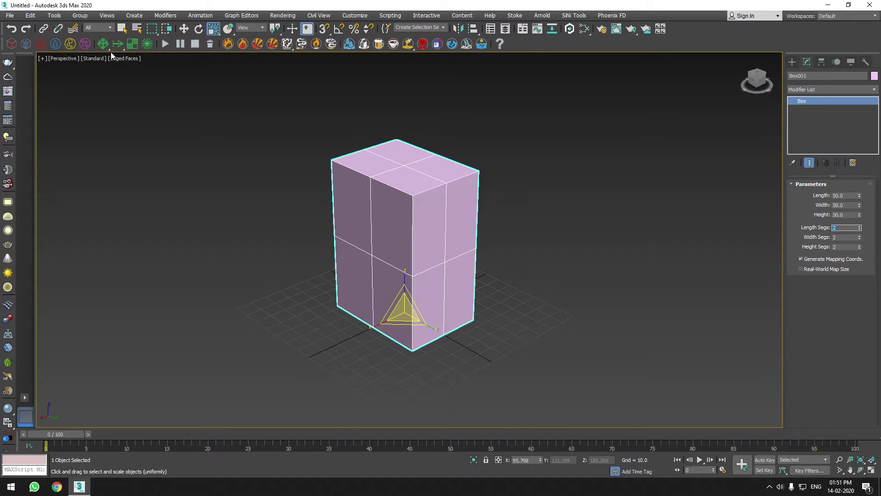
Move Box001 right along X and draw a cone (radius 15.945, height 56.177) on the left.
{"action": "left_click", "coordinate": [183, 29]}
{"action": "left_click", "coordinate": [226, 266]}
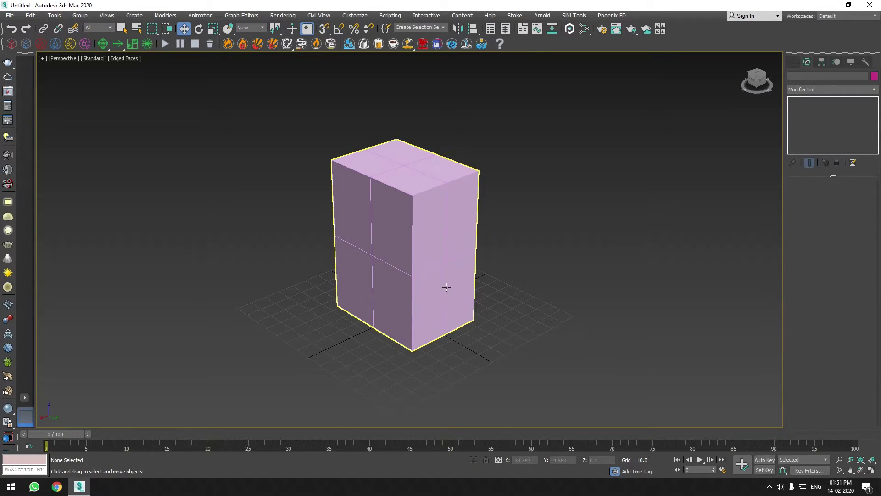
{"action": "left_click", "coordinate": [425, 245]}
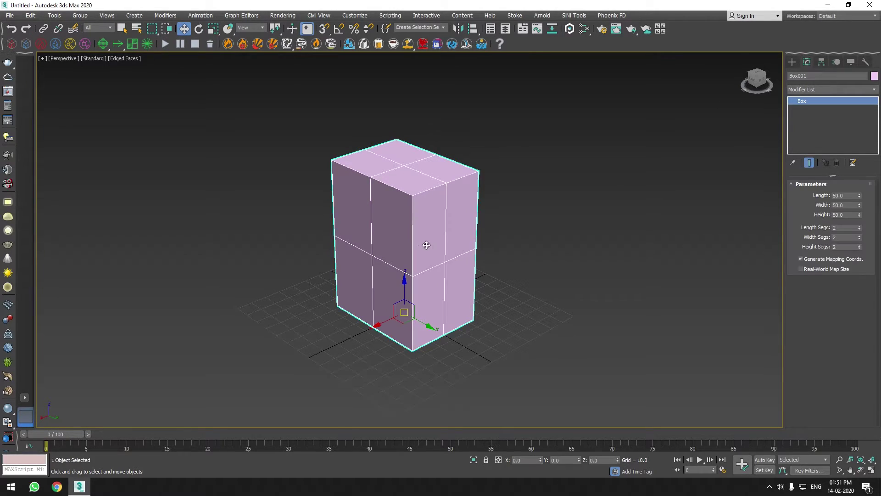
{"action": "left_click", "coordinate": [792, 62]}
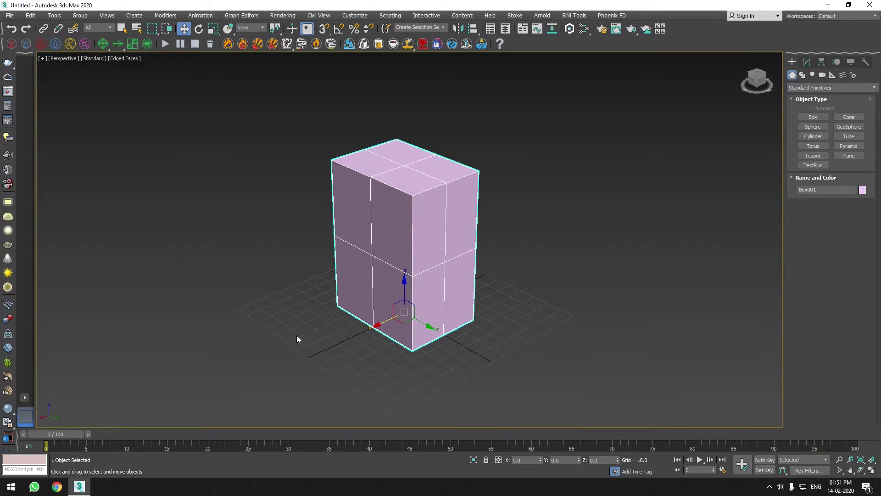
{"action": "left_click_drag", "start_coordinate": [379, 323], "coordinate": [501, 267]}
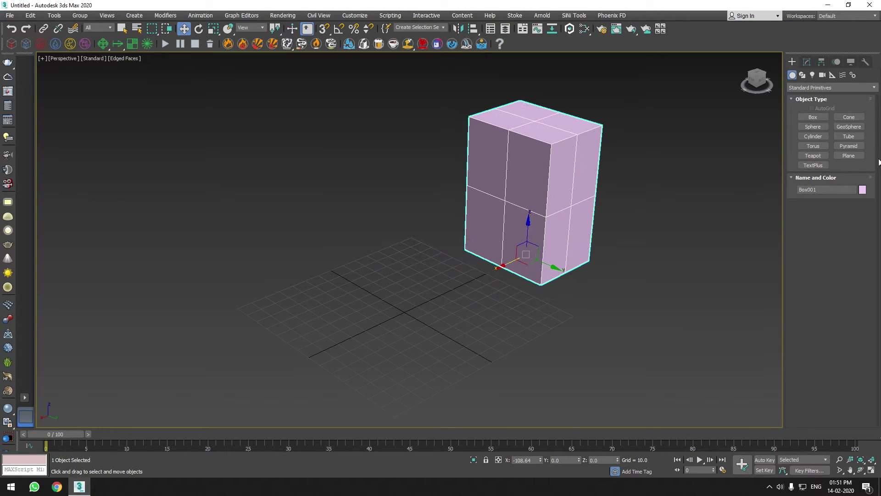
{"action": "left_click", "coordinate": [841, 120]}
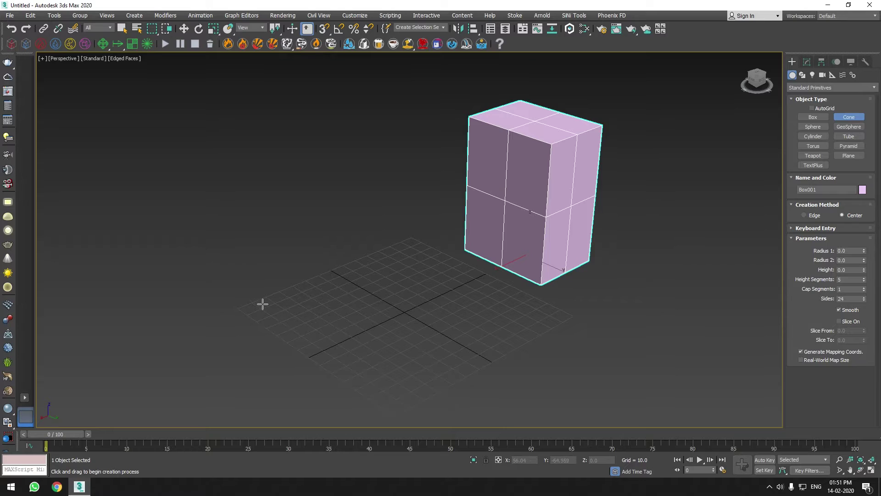
{"action": "left_click_drag", "start_coordinate": [262, 303], "coordinate": [278, 316]}
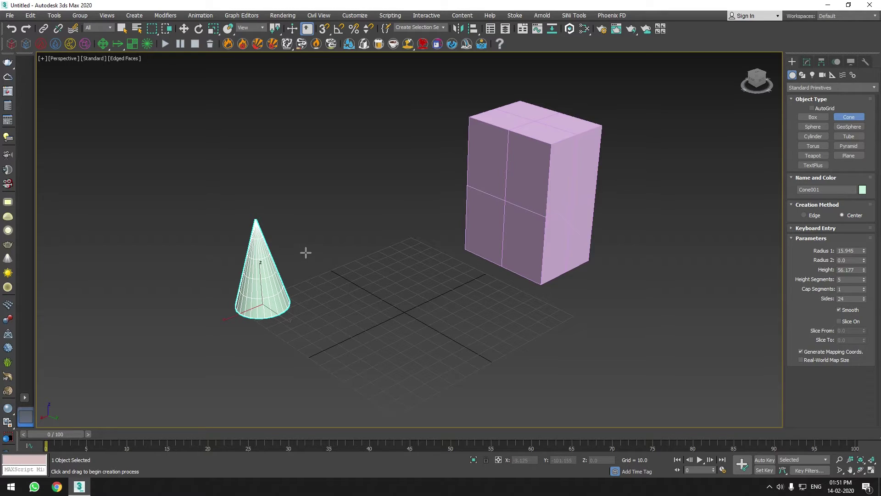
Finish the cone and draw a sphere and a geosphere near the box.
{"action": "key", "text": "w"}
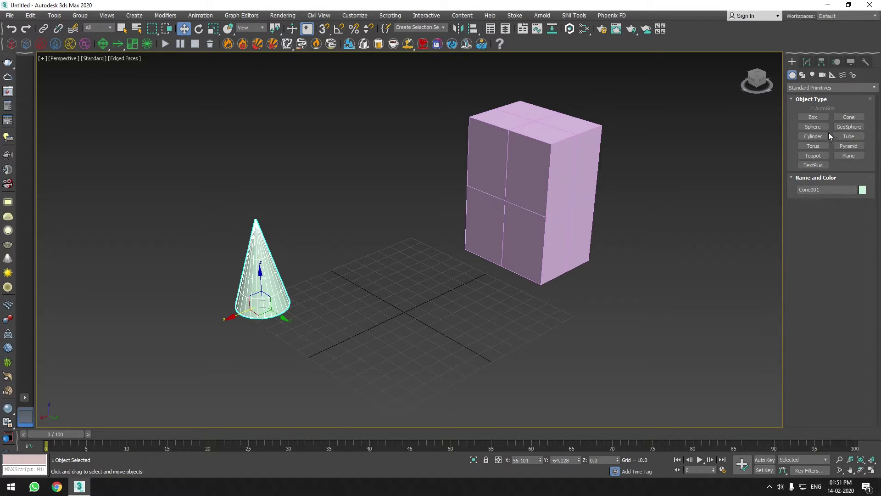
{"action": "left_click", "coordinate": [813, 127]}
{"action": "left_click_drag", "start_coordinate": [359, 251], "coordinate": [370, 262]}
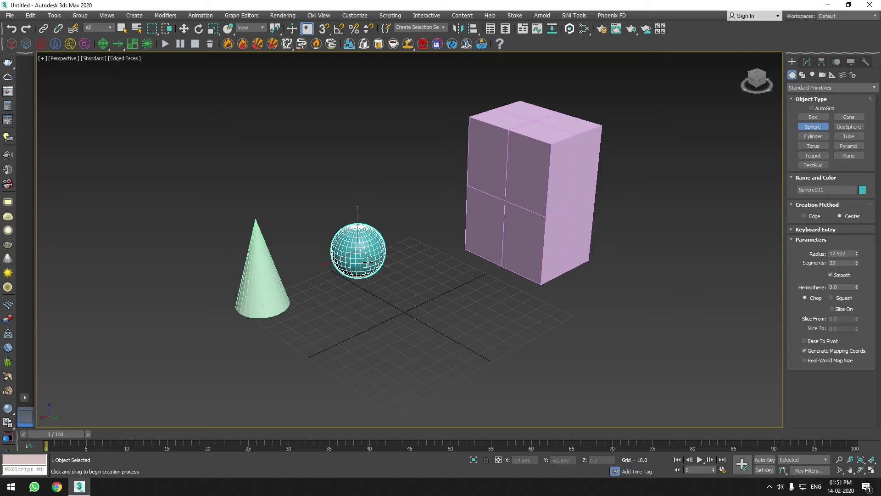
{"action": "left_click", "coordinate": [855, 129]}
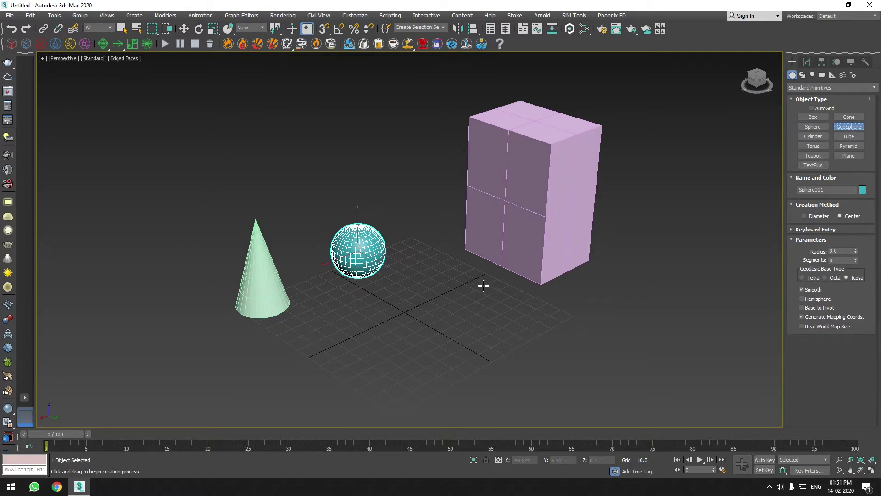
{"action": "left_click_drag", "start_coordinate": [455, 295], "coordinate": [468, 309]}
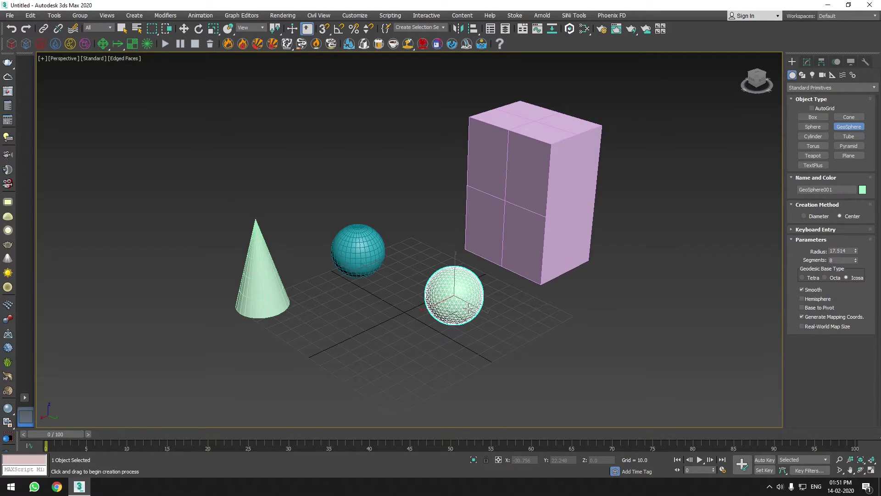
Draw a cylinder (radius 16.874, height 70.185) beside the cone after inspecting the geosphere.
{"action": "left_click", "coordinate": [815, 137]}
{"action": "scroll", "coordinate": [444, 297], "scroll_direction": "up", "scroll_amount": 5}
{"action": "mouse_move", "coordinate": [406, 294]}
{"action": "middle_mouse_down", "text": "alt"}
{"action": "mouse_move", "coordinate": [441, 275]}
{"action": "mouse_move", "coordinate": [511, 285]}
{"action": "middle_mouse_up", "text": "alt"}
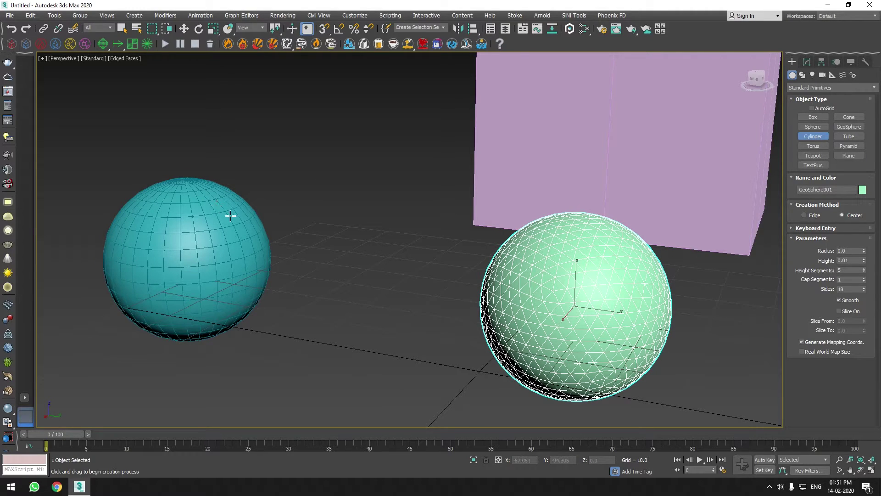
{"action": "key", "text": "F4"}
{"action": "key", "text": "F4"}
{"action": "scroll", "coordinate": [398, 176], "scroll_direction": "down", "scroll_amount": 4}
{"action": "mouse_move", "coordinate": [400, 214]}
{"action": "middle_mouse_down", "text": "alt"}
{"action": "mouse_move", "coordinate": [423, 271]}
{"action": "mouse_move", "coordinate": [408, 287]}
{"action": "mouse_move", "coordinate": [472, 259]}
{"action": "middle_mouse_up", "text": "alt"}
{"action": "left_click_drag", "start_coordinate": [303, 319], "coordinate": [321, 342]}
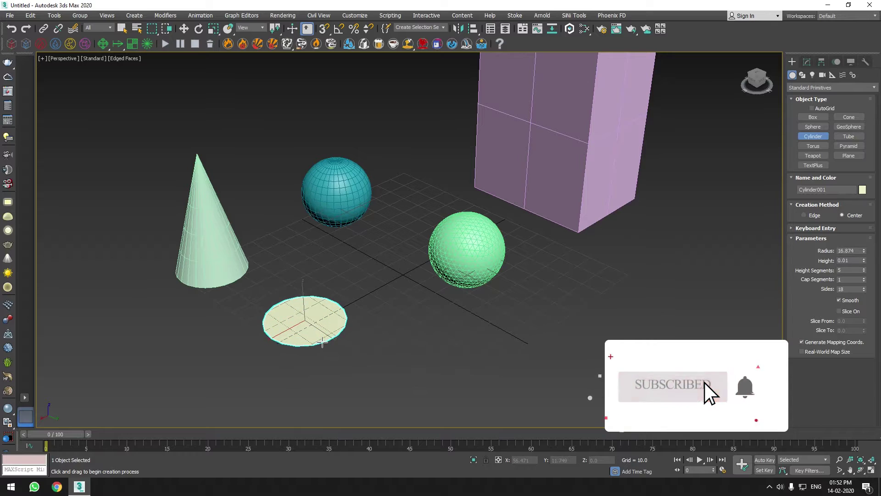
{"action": "left_click", "coordinate": [296, 153]}
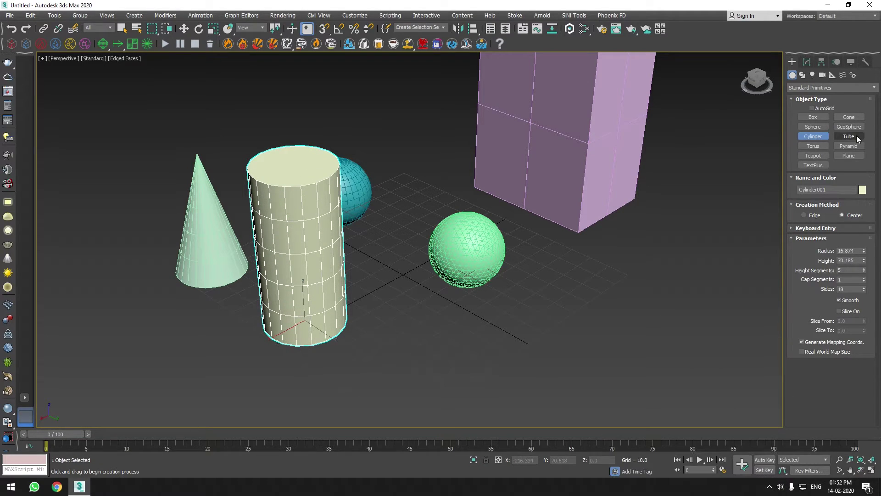
{"action": "left_click", "coordinate": [856, 137]}
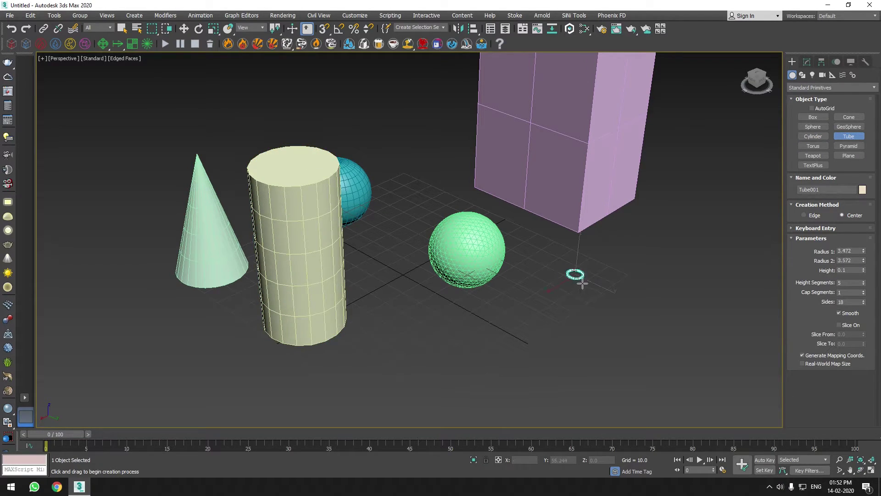
Finish drawing Tube001 on the grid near the box.
{"action": "left_click_drag", "start_coordinate": [572, 278], "coordinate": [618, 277]}
{"action": "left_click", "coordinate": [617, 278]}
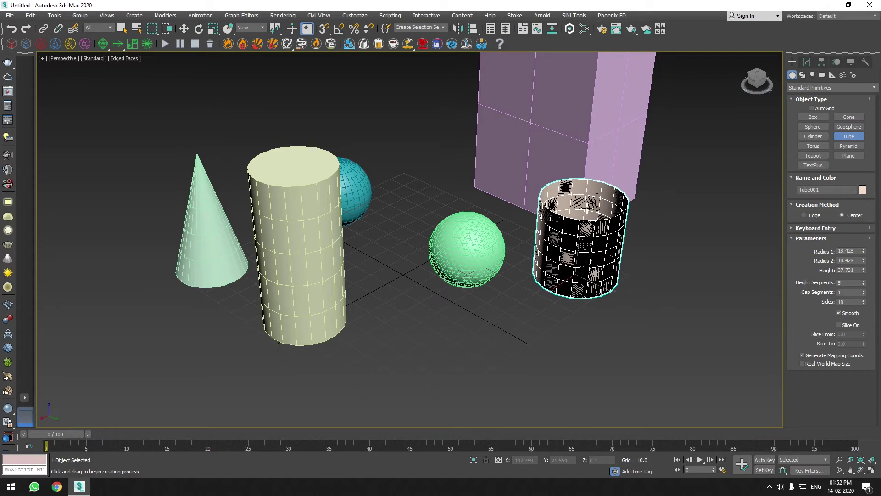
{"action": "middle_click_drag", "start_coordinate": [617, 252], "coordinate": [596, 286], "text": "alt"}
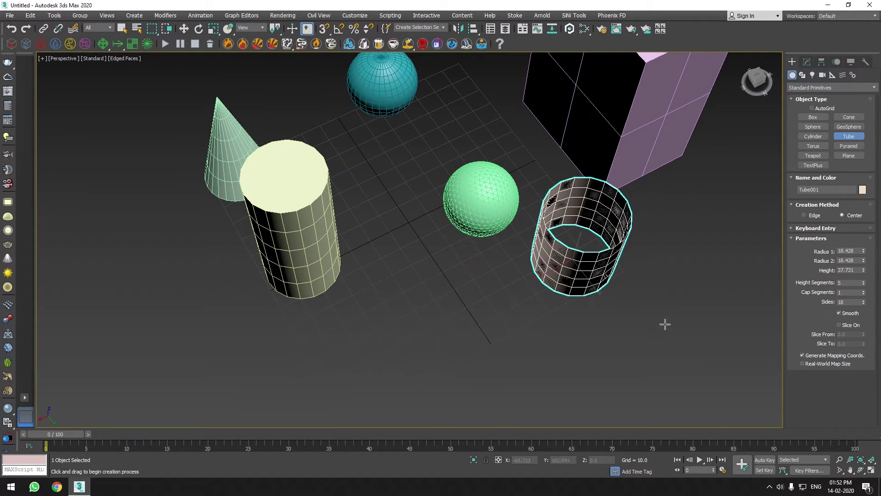
Draw a larger green Tube002 with radii 23.041/29.195 and height 45.228.
{"action": "left_click_drag", "start_coordinate": [703, 301], "coordinate": [724, 338]}
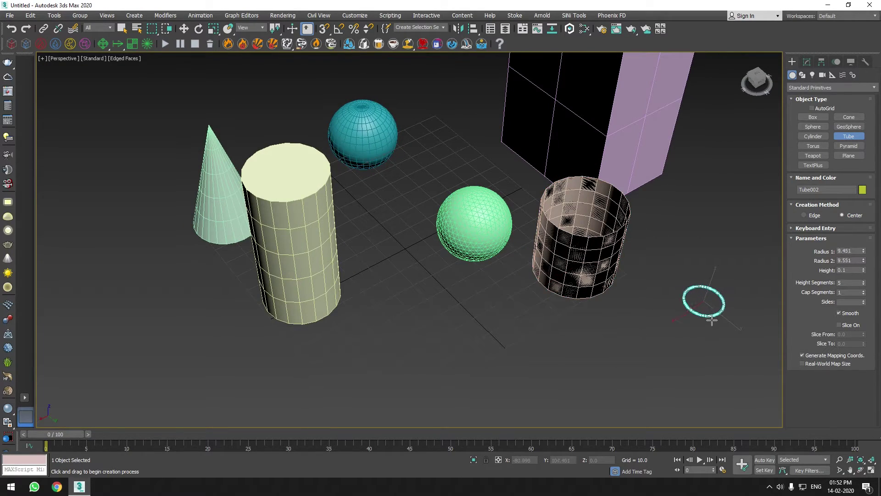
{"action": "left_click", "coordinate": [723, 338]}
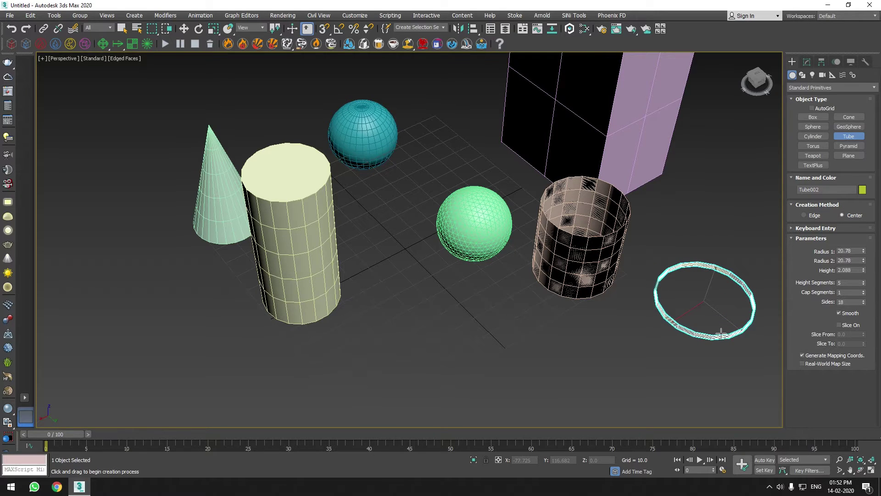
{"action": "middle_click_drag", "start_coordinate": [724, 282], "coordinate": [719, 263], "text": "alt"}
{"action": "left_click_drag", "start_coordinate": [865, 262], "coordinate": [867, 223]}
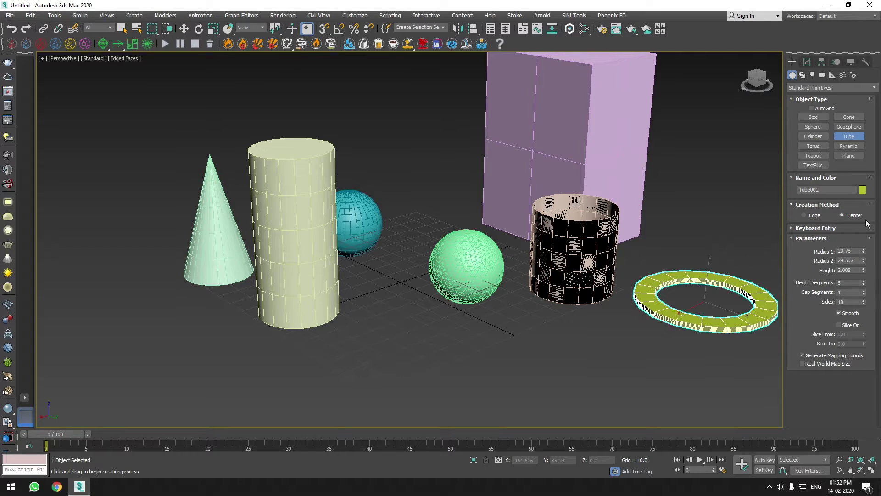
{"action": "left_click_drag", "start_coordinate": [865, 261], "coordinate": [868, 260]}
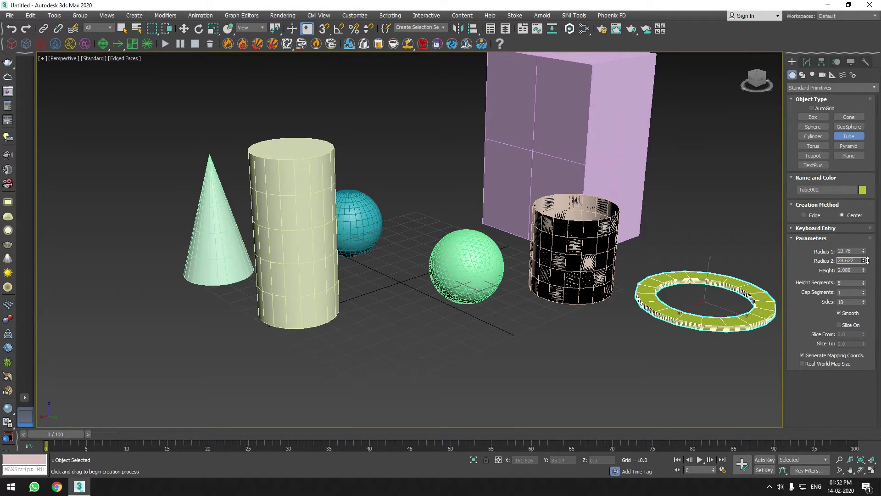
{"action": "middle_click_drag", "start_coordinate": [633, 294], "coordinate": [486, 309]}
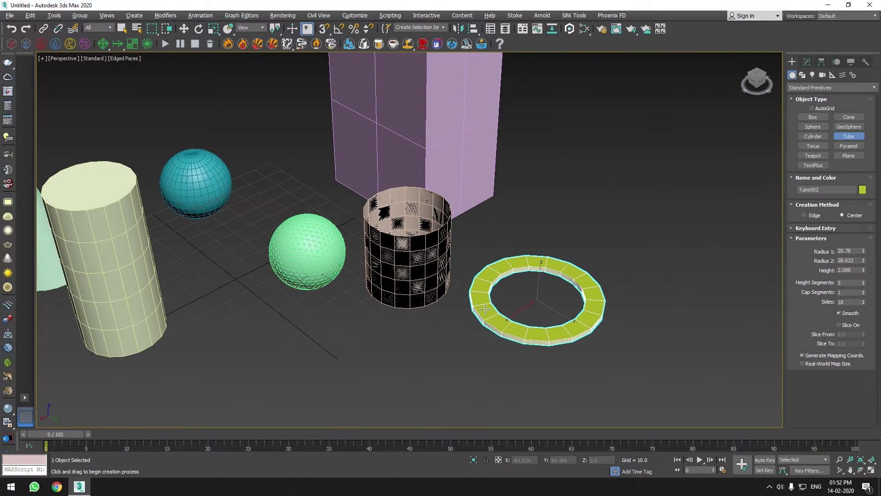
{"action": "left_click_drag", "start_coordinate": [865, 285], "coordinate": [865, 257]}
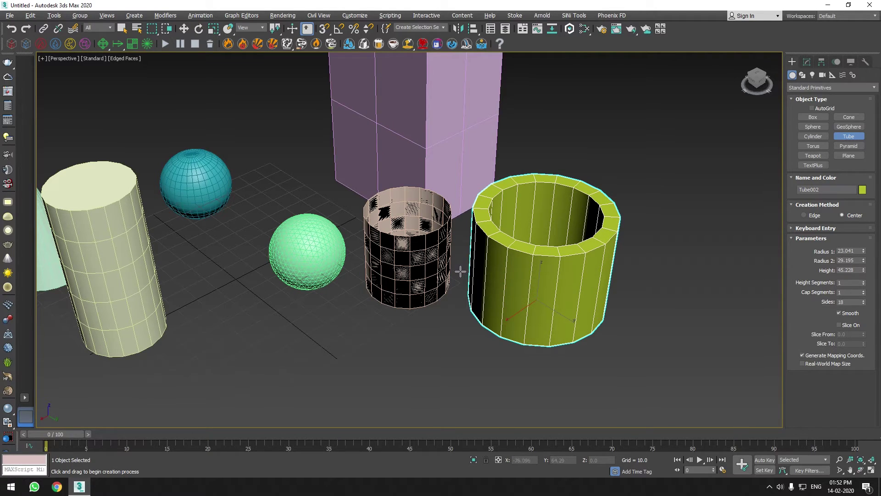
{"action": "left_click", "coordinate": [404, 313]}
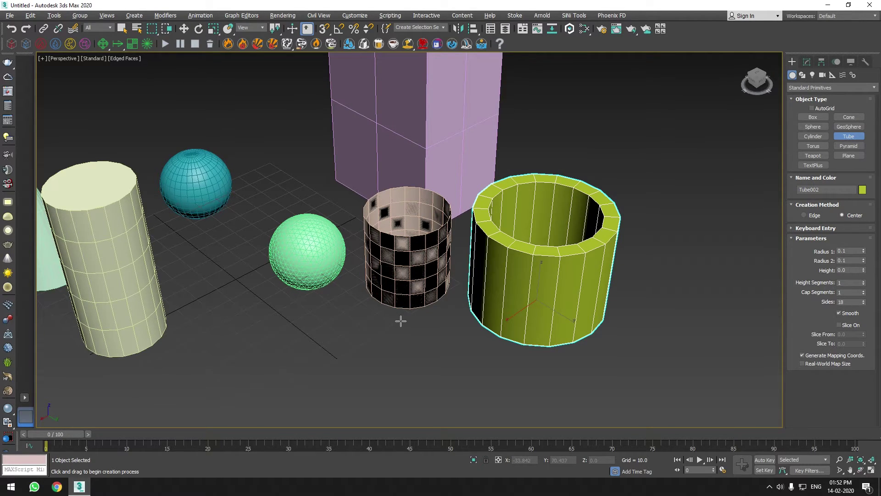
Select the checkered Tube001 and raise its Radius 2 to 23.265 to thicken the wall.
{"action": "key", "text": "w"}
{"action": "left_click", "coordinate": [404, 294]}
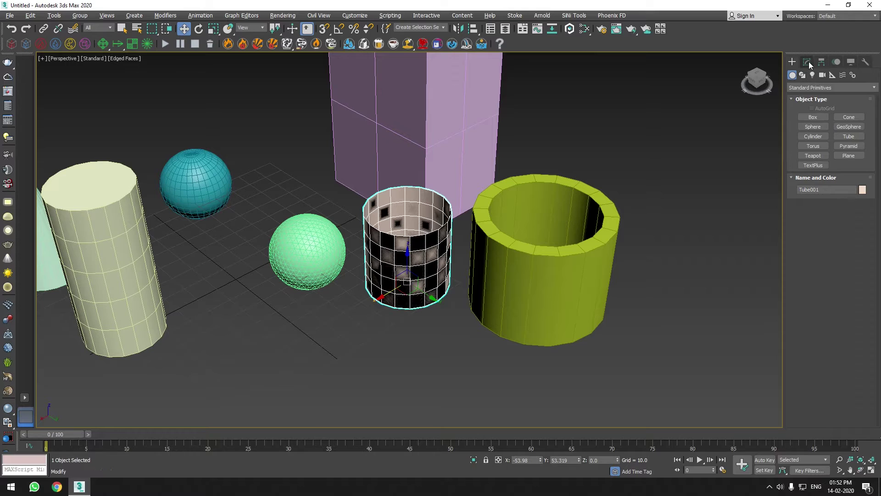
{"action": "left_click", "coordinate": [807, 61]}
{"action": "left_click_drag", "start_coordinate": [864, 207], "coordinate": [868, 196]}
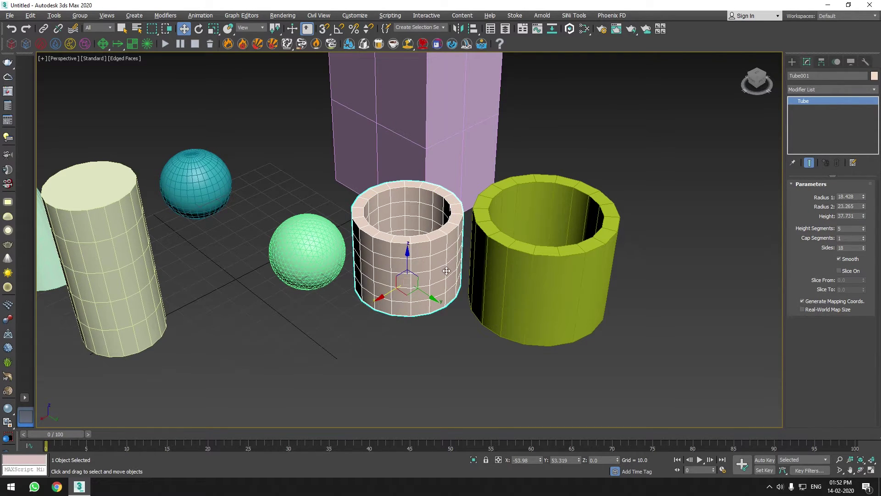
{"action": "scroll", "coordinate": [446, 270], "scroll_direction": "down", "scroll_amount": 3}
{"action": "left_click", "coordinate": [575, 274]}
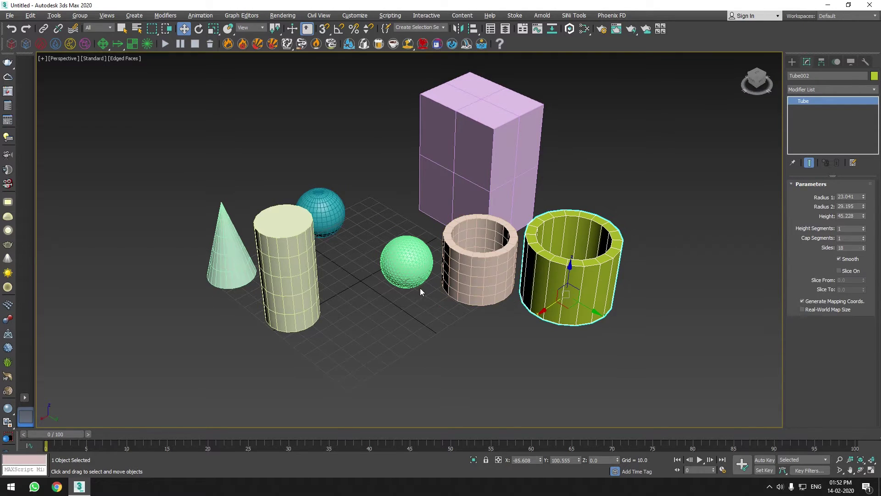
{"action": "left_click", "coordinate": [487, 276]}
{"action": "left_click", "coordinate": [472, 318]}
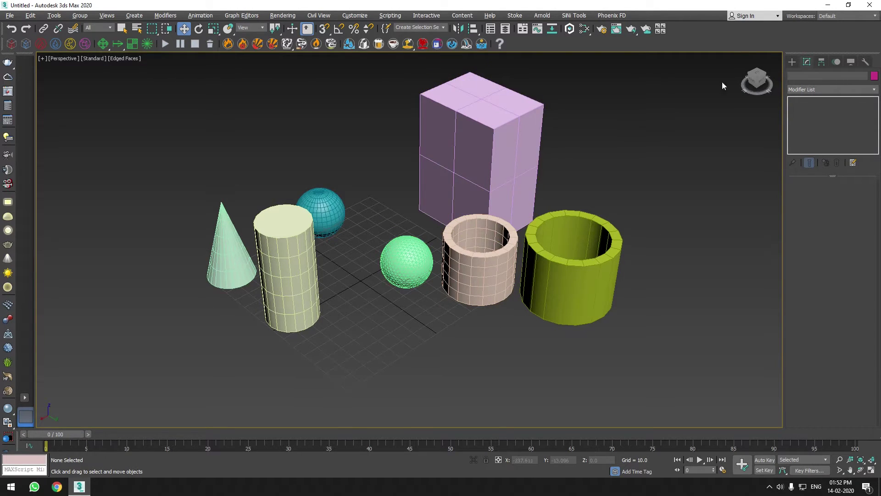
{"action": "left_click", "coordinate": [793, 63]}
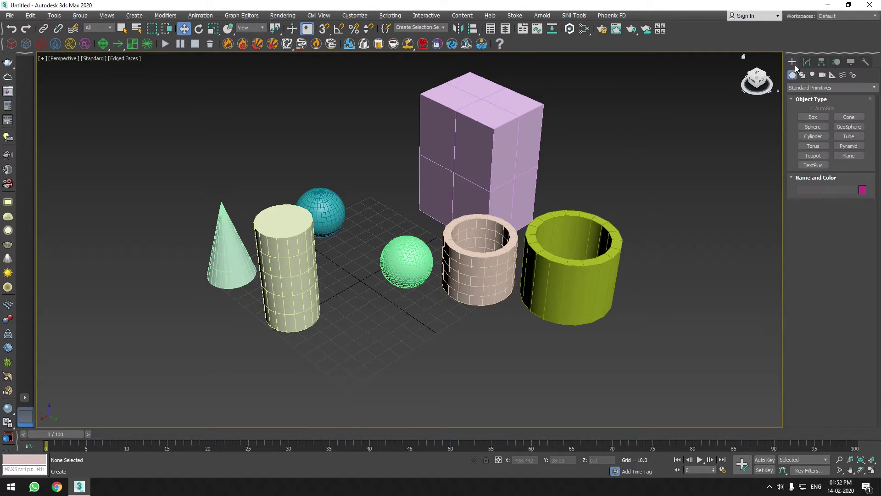
Draw a red torus (radii 14.236/2.73) on the ground in front of the tubes.
{"action": "left_click", "coordinate": [813, 146]}
{"action": "left_click_drag", "start_coordinate": [361, 338], "coordinate": [369, 354]}
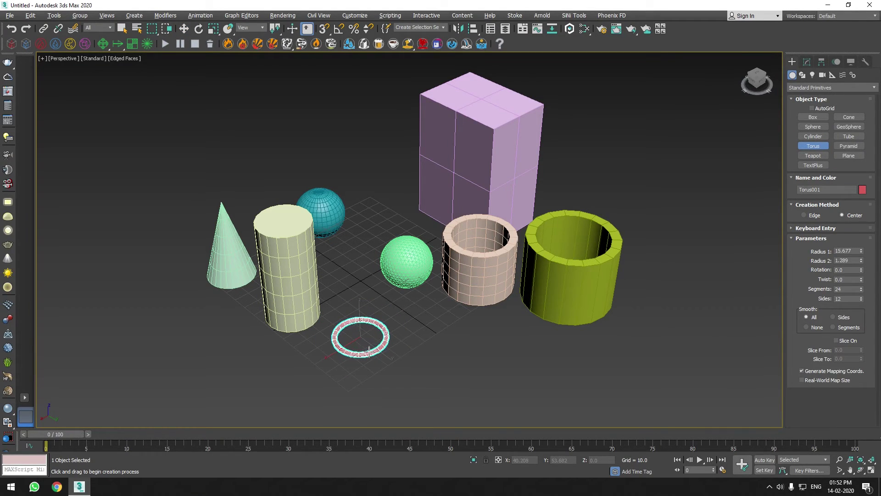
{"action": "scroll", "coordinate": [346, 365], "scroll_direction": "up", "scroll_amount": 4}
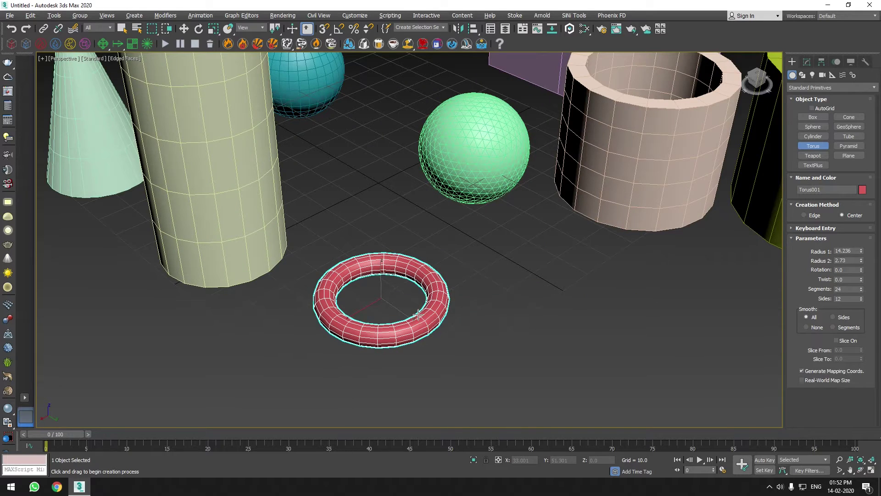
{"action": "middle_click_drag", "start_coordinate": [418, 313], "coordinate": [374, 320]}
{"action": "scroll", "coordinate": [523, 278], "scroll_direction": "down", "scroll_amount": 2}
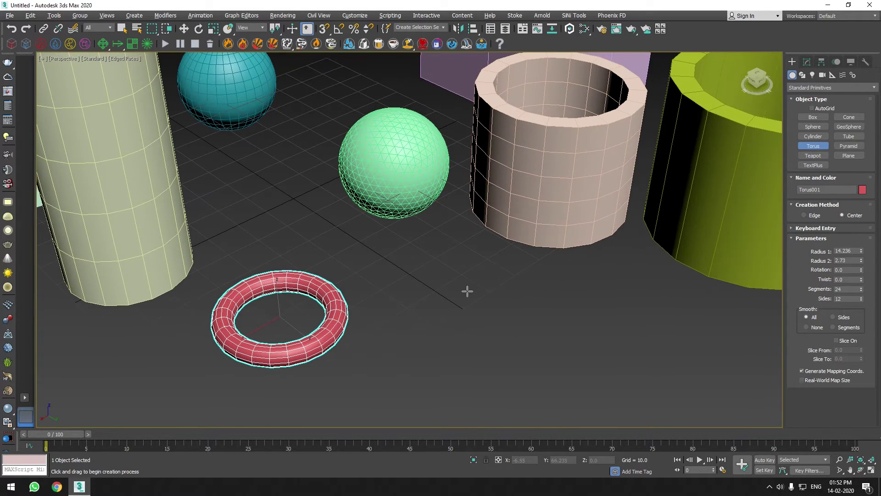
{"action": "scroll", "coordinate": [347, 297], "scroll_direction": "down", "scroll_amount": 3}
Draw a pyramid of 19.246 × 22.035, height 15.505, beside the torus.
{"action": "left_click", "coordinate": [849, 146]}
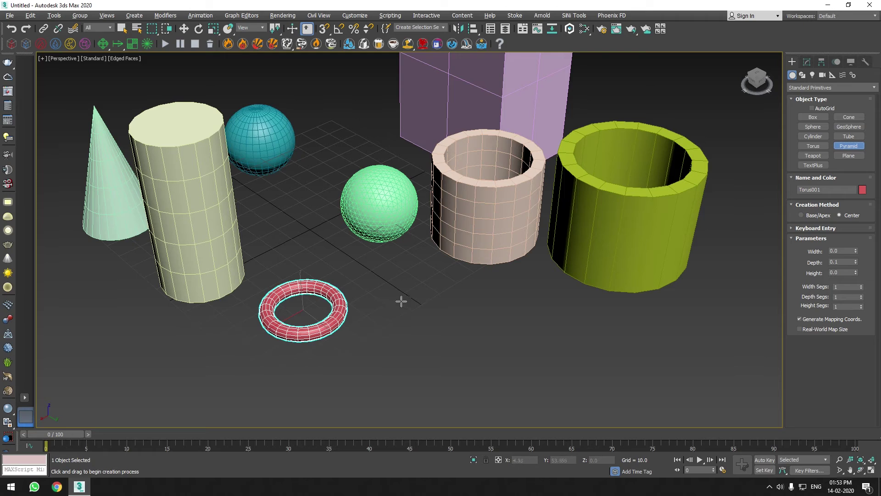
{"action": "left_click_drag", "start_coordinate": [402, 301], "coordinate": [423, 339]}
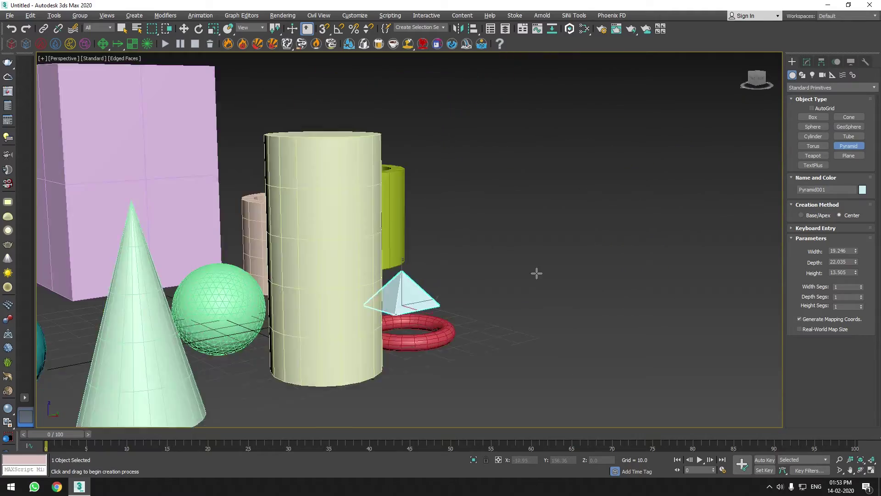
{"action": "middle_click_drag", "start_coordinate": [498, 299], "coordinate": [486, 295], "text": "alt"}
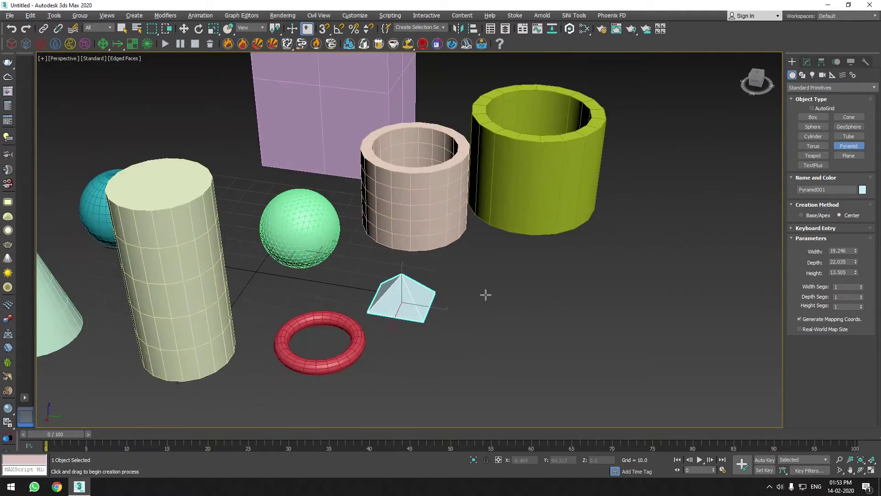
{"action": "scroll", "coordinate": [423, 294], "scroll_direction": "up", "scroll_amount": 5}
{"action": "scroll", "coordinate": [423, 295], "scroll_direction": "down", "scroll_amount": 5}
{"action": "mouse_move", "coordinate": [423, 294]}
{"action": "middle_mouse_down", "text": "alt"}
{"action": "mouse_move", "coordinate": [407, 268]}
{"action": "mouse_move", "coordinate": [416, 273]}
{"action": "mouse_move", "coordinate": [375, 275]}
{"action": "mouse_move", "coordinate": [501, 242]}
{"action": "middle_mouse_up", "text": "alt"}
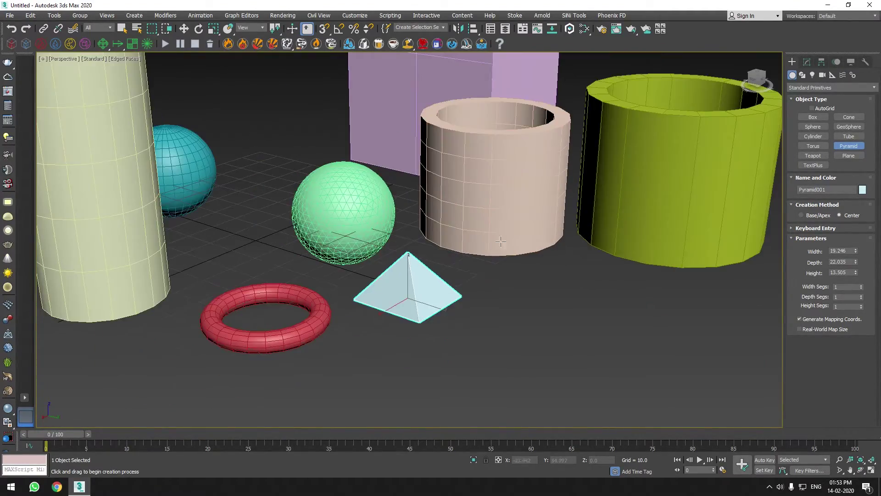
{"action": "left_click", "coordinate": [812, 156]}
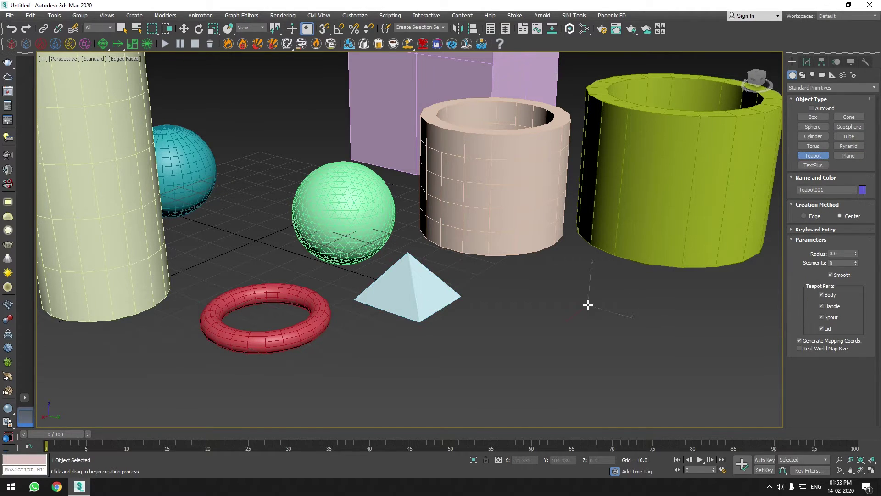
Draw a teapot in front of the green tube and reframe the view around it.
{"action": "left_click_drag", "start_coordinate": [587, 305], "coordinate": [606, 331]}
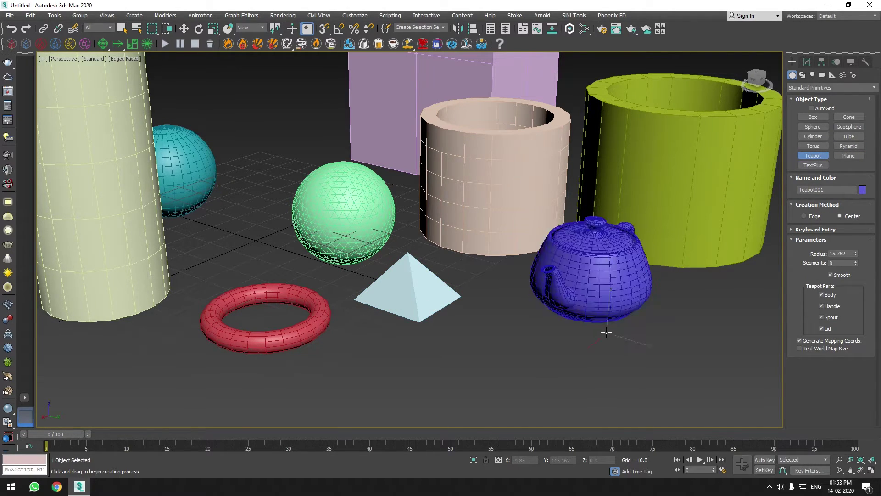
{"action": "key", "text": "w"}
{"action": "scroll", "coordinate": [533, 316], "scroll_direction": "down", "scroll_amount": 3}
{"action": "middle_click_drag", "start_coordinate": [533, 316], "coordinate": [406, 266]}
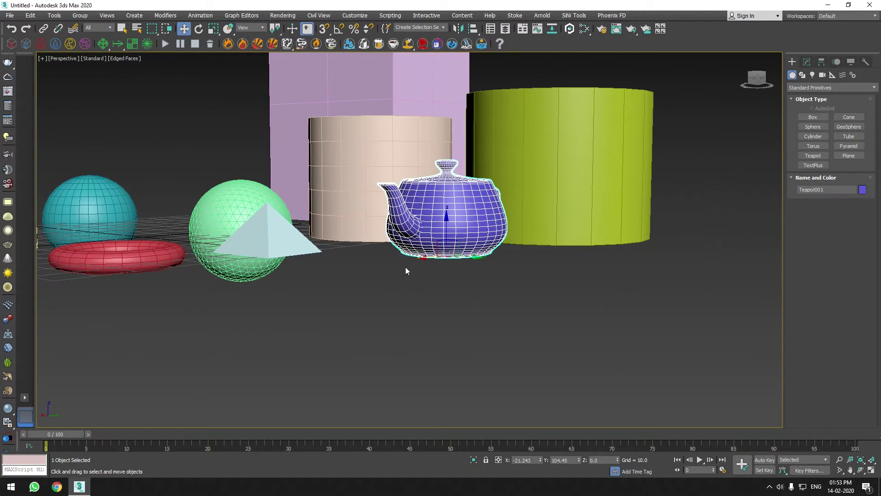
{"action": "scroll", "coordinate": [401, 291], "scroll_direction": "down", "scroll_amount": 2}
{"action": "scroll", "coordinate": [429, 312], "scroll_direction": "up", "scroll_amount": 2}
{"action": "middle_click_drag", "start_coordinate": [429, 312], "coordinate": [445, 319]}
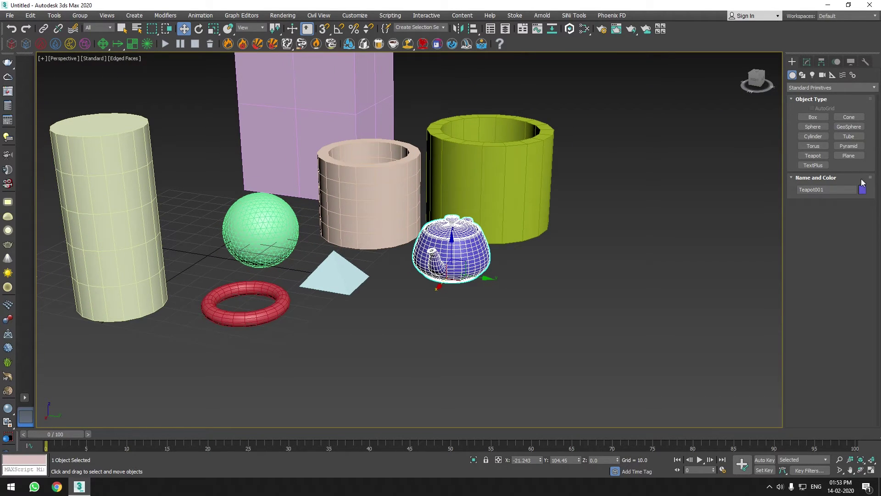
Draw a large pink plane of about 194.177 × 167.928 and move it beside the primitives.
{"action": "left_click", "coordinate": [845, 156]}
{"action": "mouse_move", "coordinate": [649, 261]}
{"action": "left_mouse_down"}
{"action": "mouse_move", "coordinate": [463, 395]}
{"action": "mouse_move", "coordinate": [103, 336]}
{"action": "left_mouse_up"}
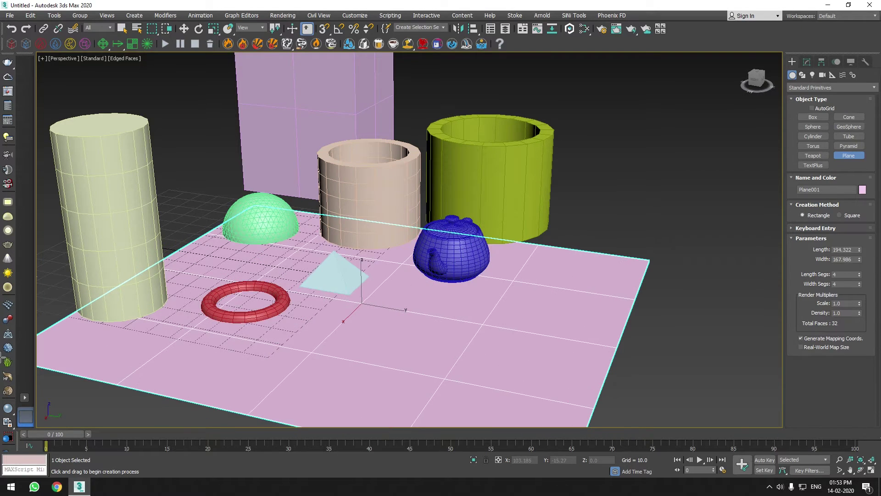
{"action": "scroll", "coordinate": [360, 311], "scroll_direction": "down", "scroll_amount": 3}
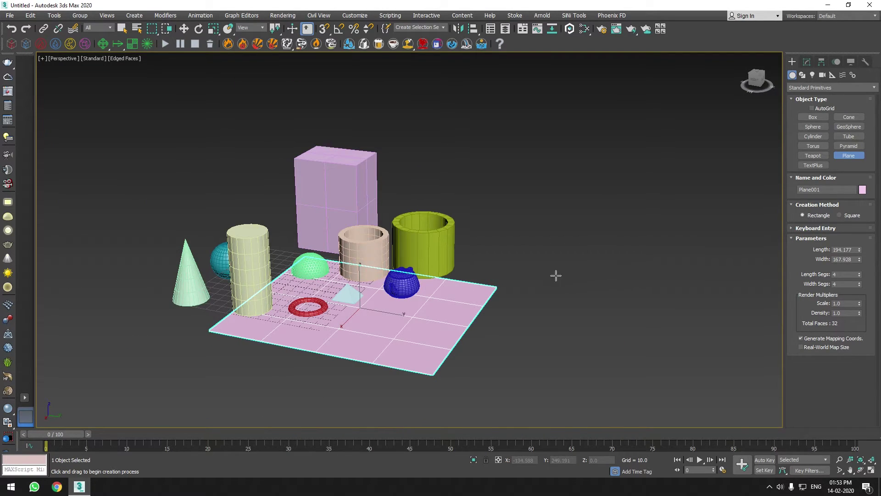
{"action": "key", "text": "w"}
{"action": "left_click_drag", "start_coordinate": [353, 303], "coordinate": [577, 316]}
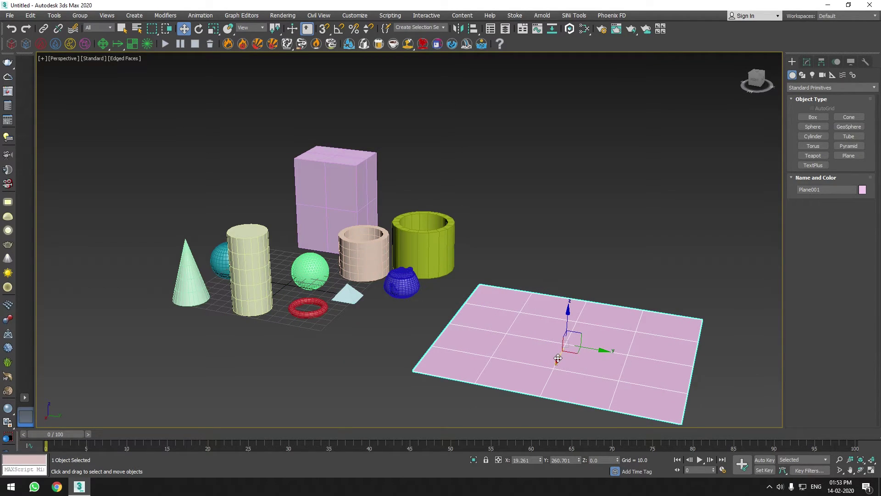
{"action": "mouse_move", "coordinate": [560, 361]}
{"action": "left_mouse_down"}
{"action": "mouse_move", "coordinate": [576, 288]}
{"action": "mouse_move", "coordinate": [569, 301]}
{"action": "left_mouse_up"}
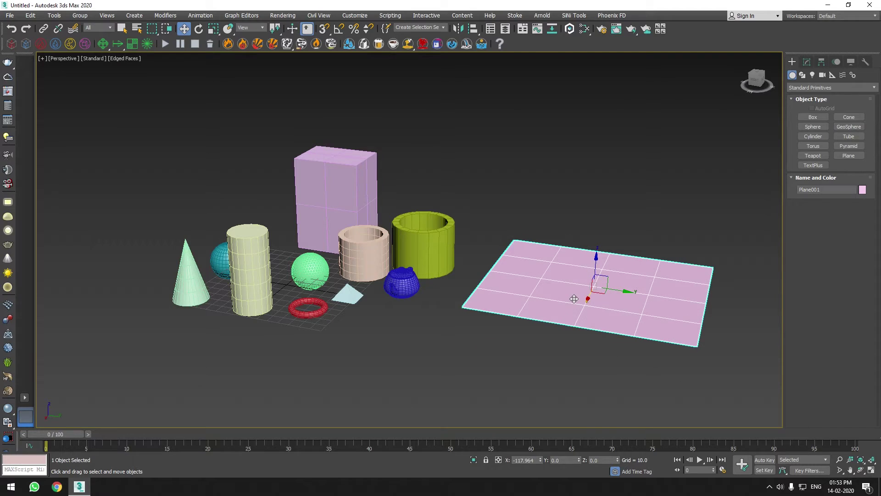
Place a new TextPlus object below the primitives and select its placeholder text.
{"action": "left_click", "coordinate": [819, 166]}
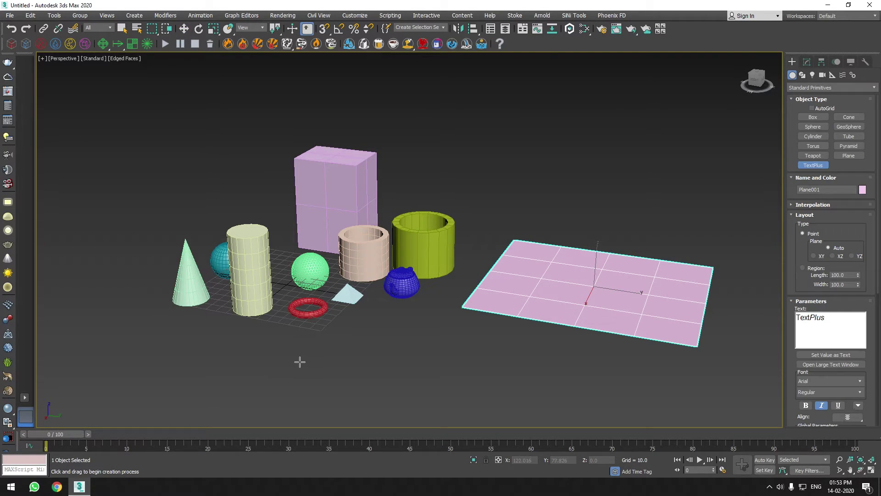
{"action": "left_click", "coordinate": [298, 378]}
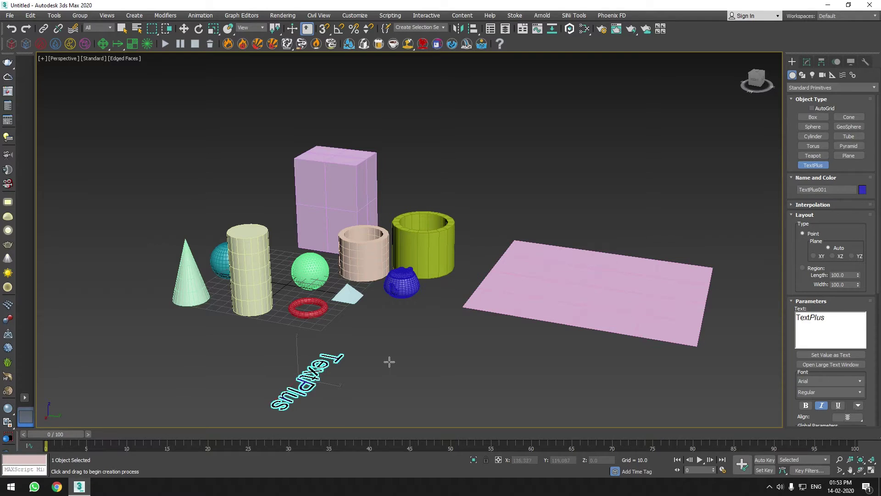
{"action": "mouse_move", "coordinate": [285, 347]}
{"action": "middle_mouse_down", "text": "alt"}
{"action": "mouse_move", "coordinate": [398, 365]}
{"action": "mouse_move", "coordinate": [491, 295]}
{"action": "middle_mouse_up", "text": "alt"}
{"action": "scroll", "coordinate": [404, 298], "scroll_direction": "up", "scroll_amount": 3}
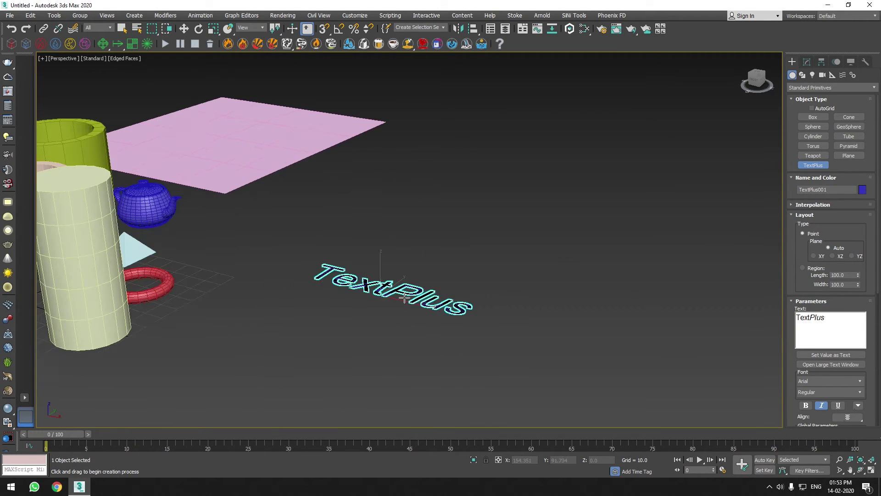
{"action": "left_click_drag", "start_coordinate": [840, 326], "coordinate": [764, 320]}
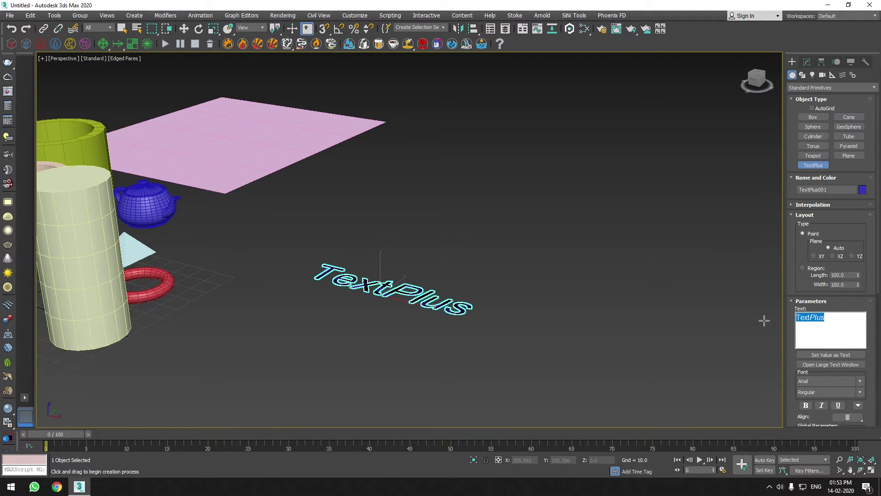
Replace the text with '3Ds Max Tutorial', correcting the typos along the way.
{"action": "type", "text": "D"}
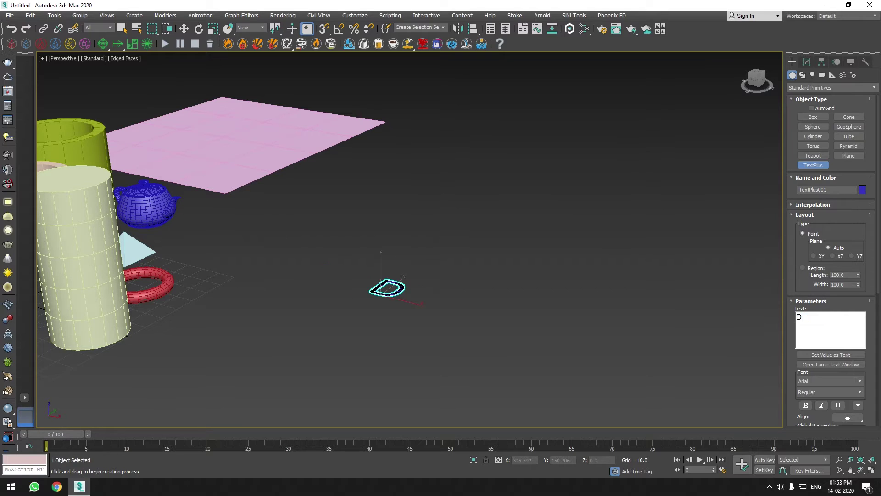
{"action": "key", "text": "BackSpace"}
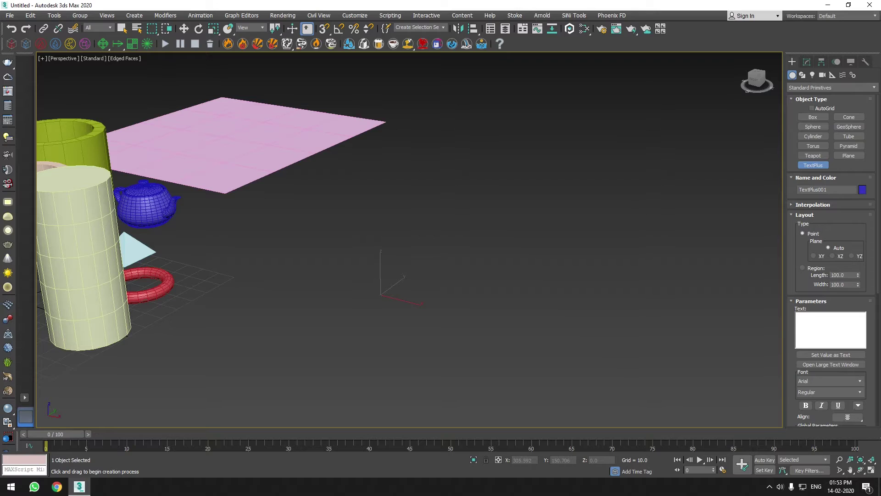
{"action": "type", "text": "3"}
{"action": "type", "text": "Ds"}
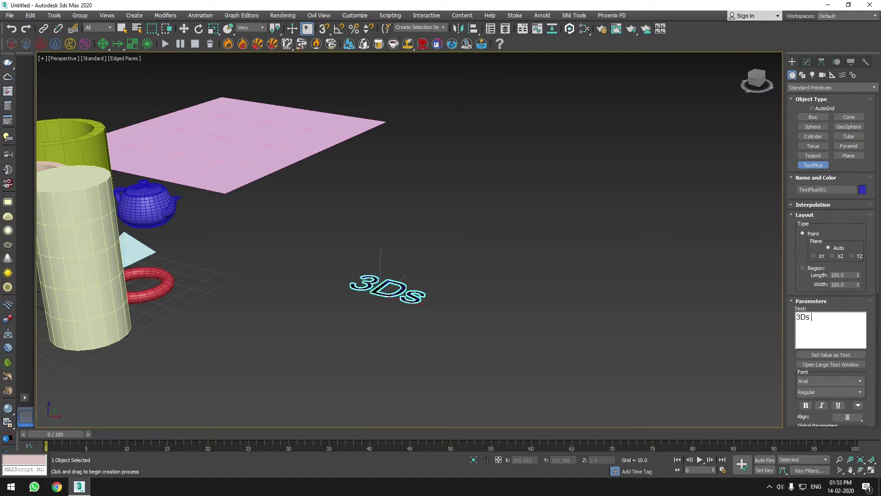
{"action": "type", "text": "MaxT"}
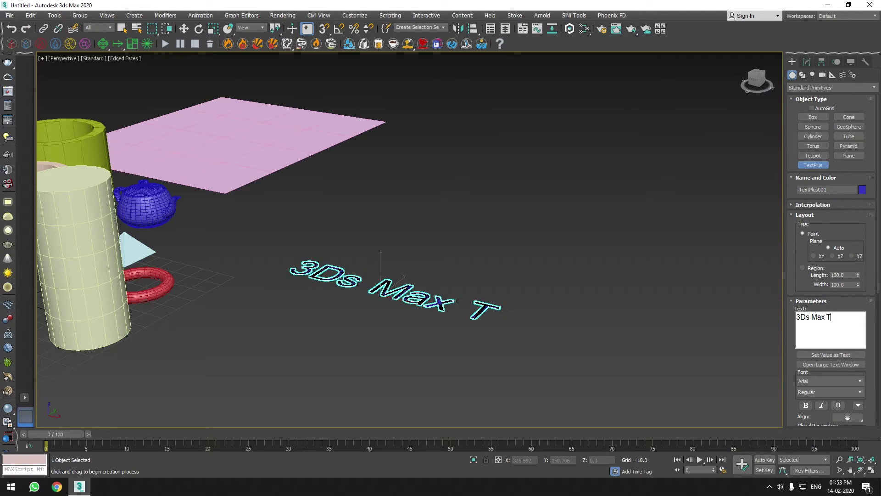
{"action": "type", "text": "ut"}
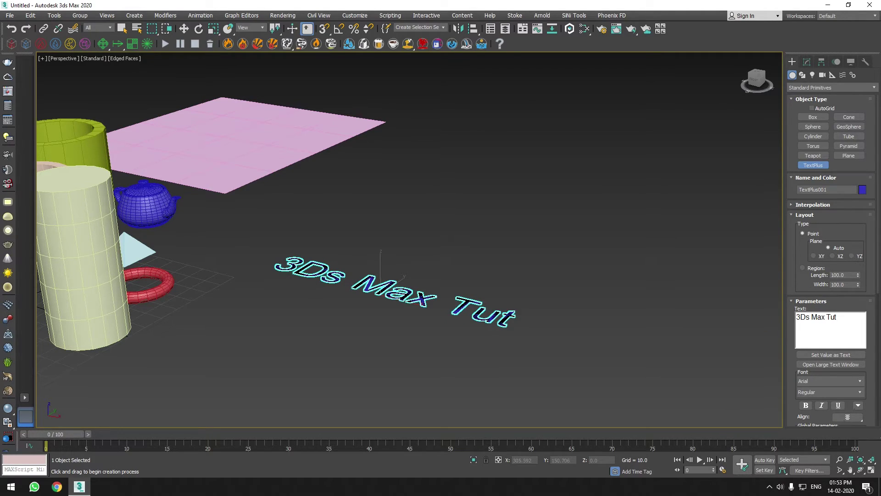
{"action": "type", "text": "ol"}
{"action": "key", "text": "BackSpace"}
{"action": "key", "text": "BackSpace"}
{"action": "type", "text": "ri"}
{"action": "key", "text": "BackSpace"}
{"action": "key", "text": "BackSpace"}
{"action": "type", "text": "ol"}
{"action": "key", "text": "BackSpace"}
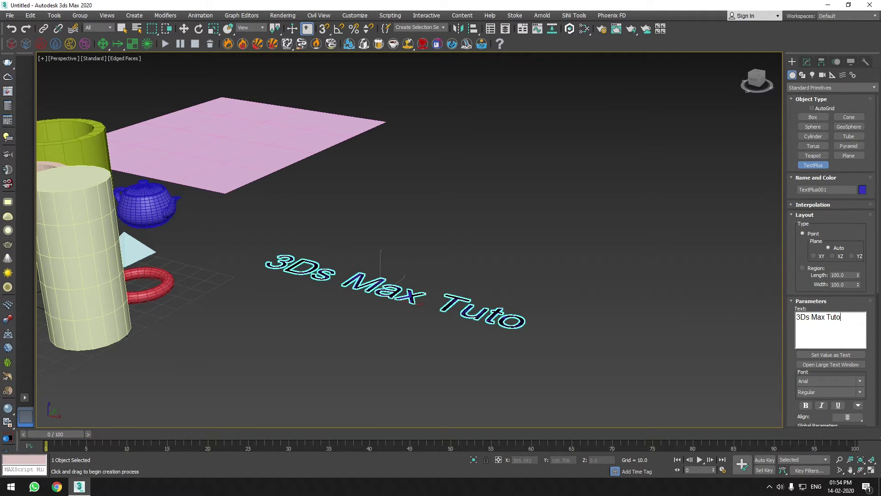
{"action": "type", "text": "rial"}
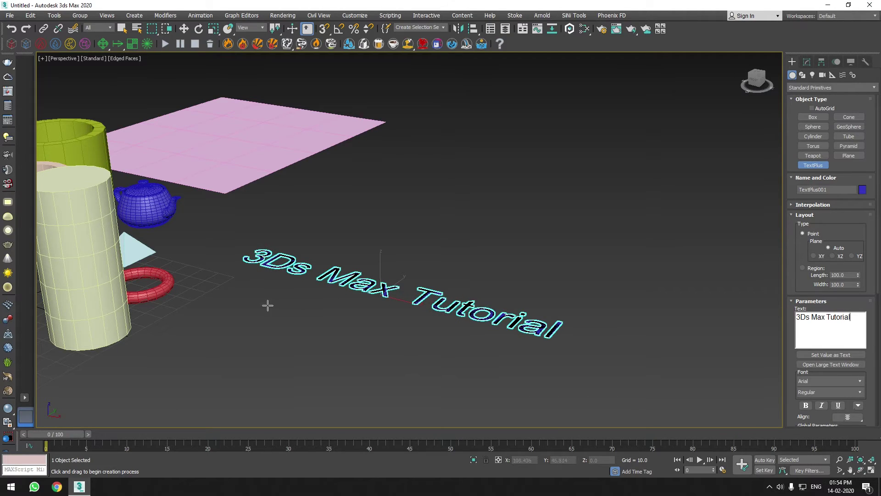
Orbit to view the text lengthwise and bring up its parameters in the Modify panel.
{"action": "left_click", "coordinate": [184, 29]}
{"action": "middle_click_drag", "start_coordinate": [669, 394], "coordinate": [411, 321], "text": "alt"}
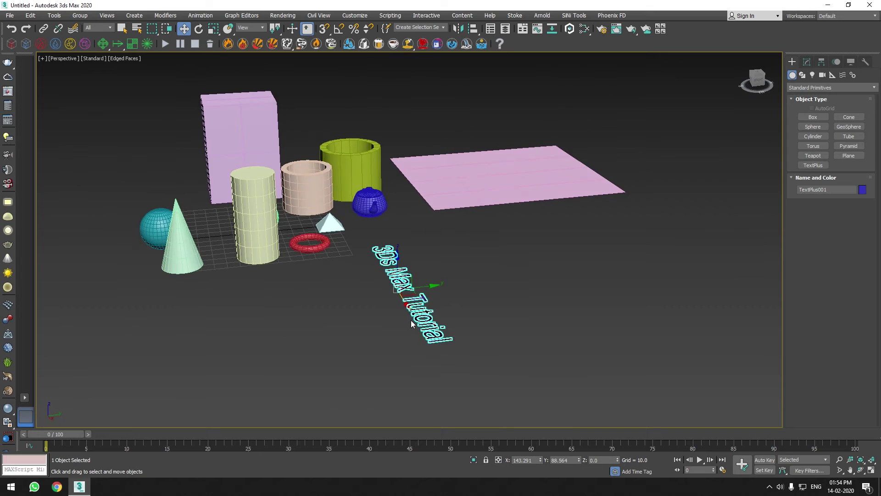
{"action": "scroll", "coordinate": [412, 321], "scroll_direction": "up", "scroll_amount": 5}
{"action": "left_click", "coordinate": [806, 62]}
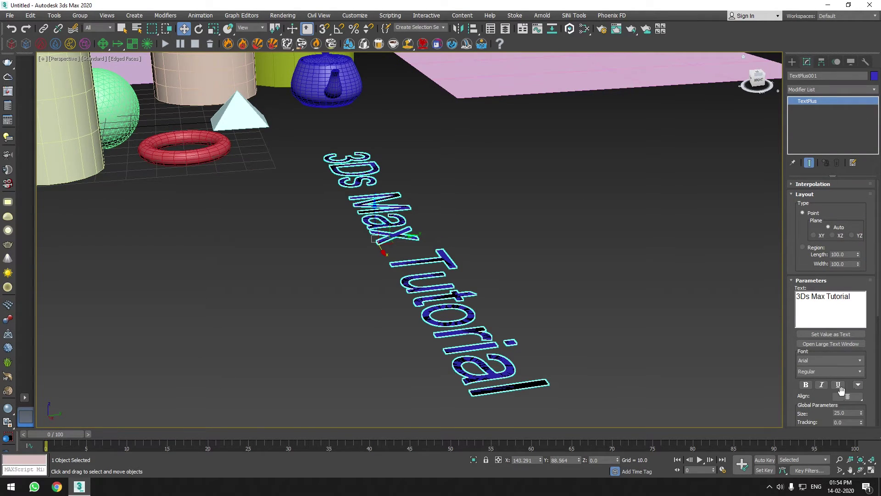
{"action": "scroll", "coordinate": [871, 410], "scroll_direction": "down", "scroll_amount": 1}
Set the text's Tracking to -0.62 to tighten the letter spacing.
{"action": "scroll", "coordinate": [823, 402], "scroll_direction": "down", "scroll_amount": 2}
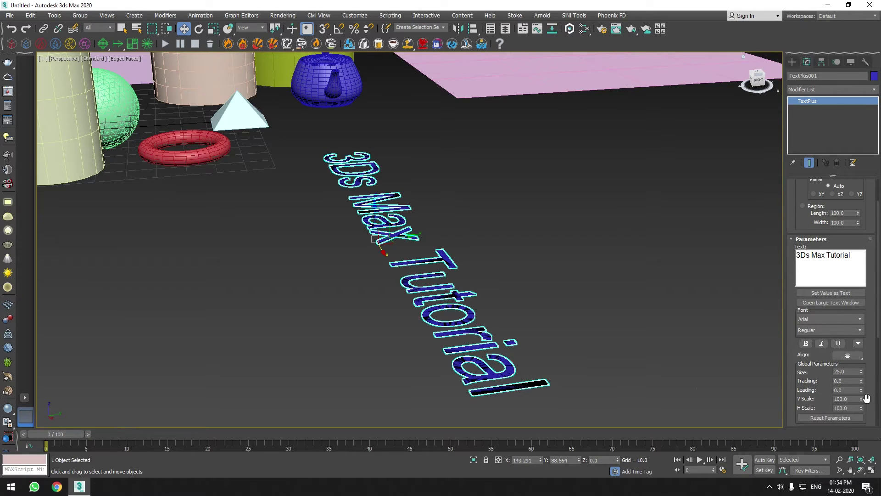
{"action": "left_click_drag", "start_coordinate": [862, 384], "coordinate": [873, 406]}
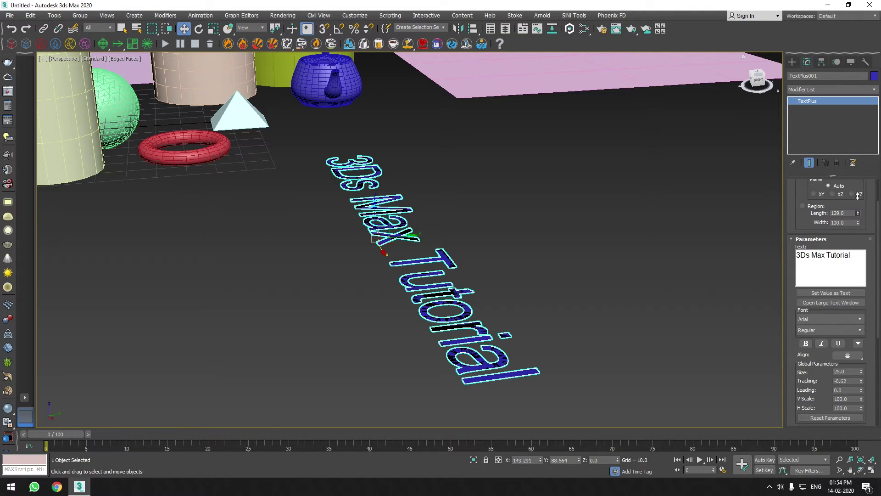
{"action": "scroll", "coordinate": [832, 214], "scroll_direction": "up", "scroll_amount": 2}
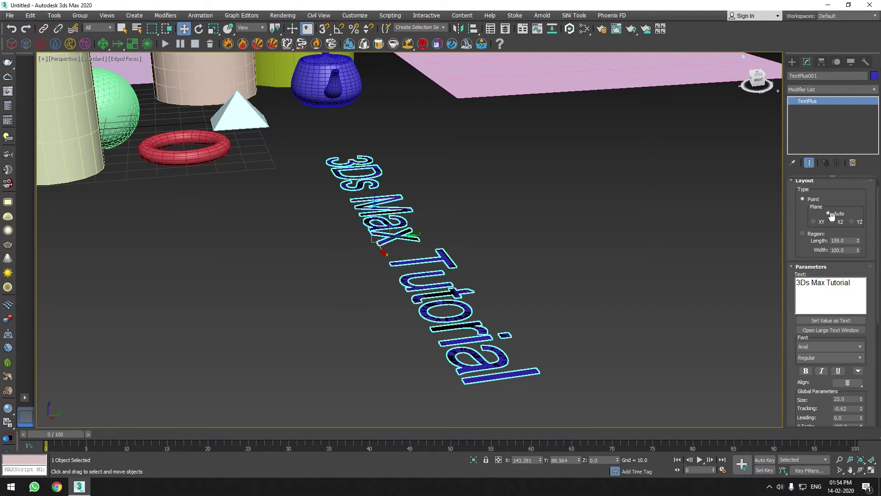
Set Geometry Extrude to 3.0 and view the solid lettering in Default Shading.
{"action": "scroll", "coordinate": [832, 218], "scroll_direction": "down", "scroll_amount": 2}
{"action": "scroll", "coordinate": [834, 224], "scroll_direction": "down", "scroll_amount": 2}
{"action": "scroll", "coordinate": [794, 294], "scroll_direction": "down", "scroll_amount": 2}
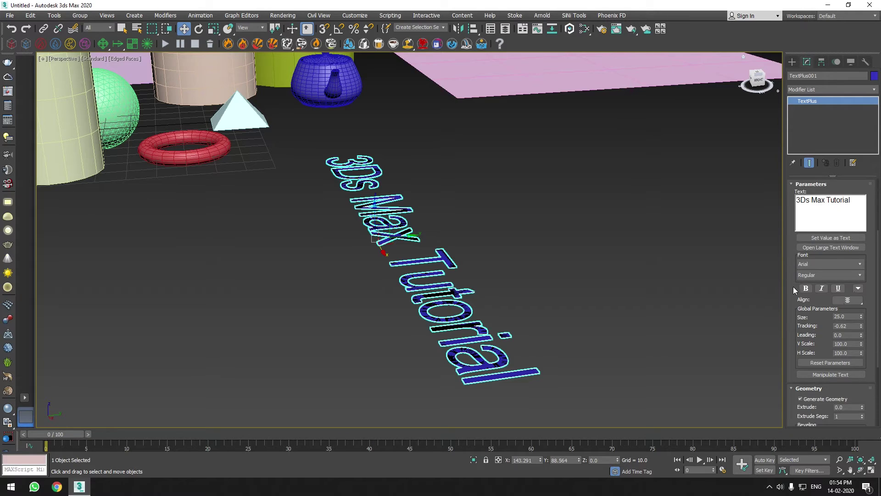
{"action": "scroll", "coordinate": [793, 286], "scroll_direction": "down", "scroll_amount": 3}
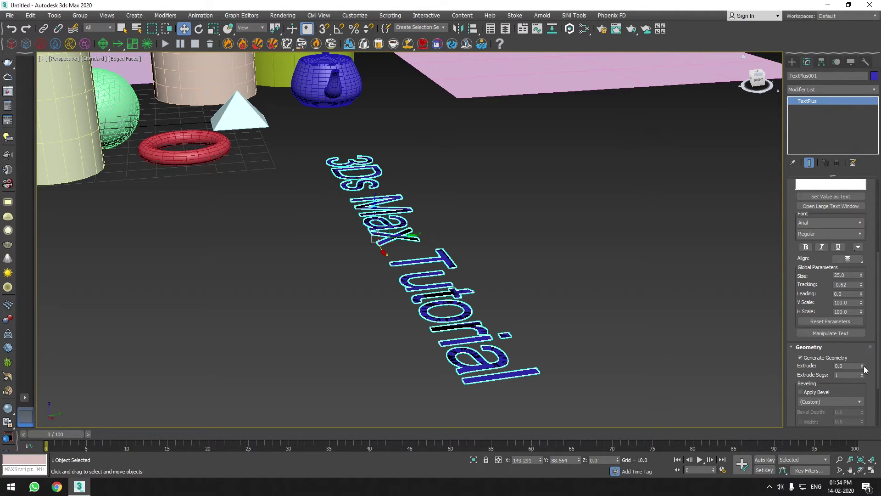
{"action": "mouse_move", "coordinate": [863, 366]}
{"action": "left_mouse_down"}
{"action": "mouse_move", "coordinate": [848, 231]}
{"action": "mouse_move", "coordinate": [574, 243]}
{"action": "left_mouse_up"}
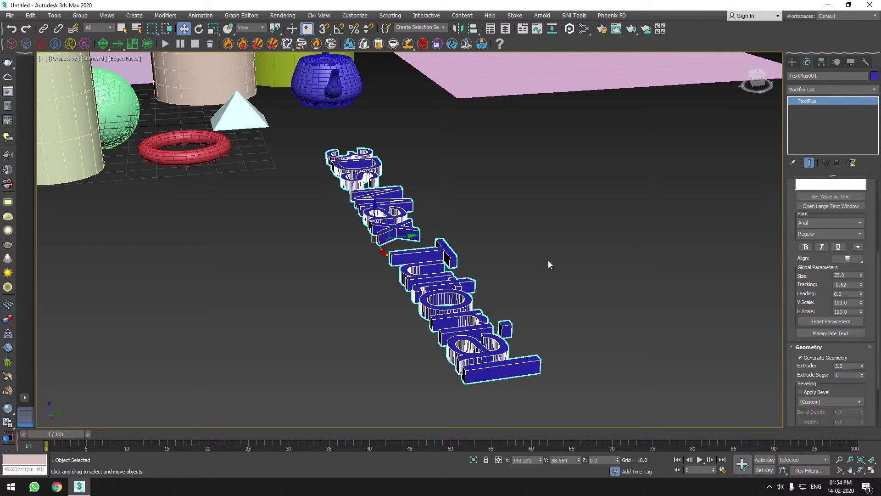
{"action": "key", "text": "F4"}
{"action": "mouse_move", "coordinate": [366, 305]}
{"action": "middle_mouse_down", "text": "alt"}
{"action": "mouse_move", "coordinate": [415, 354]}
{"action": "mouse_move", "coordinate": [474, 359]}
{"action": "mouse_move", "coordinate": [456, 311]}
{"action": "mouse_move", "coordinate": [446, 327]}
{"action": "middle_mouse_up", "text": "alt"}
Reselect the 3D text and try the Baby Blocks font on it.
{"action": "left_click", "coordinate": [414, 326]}
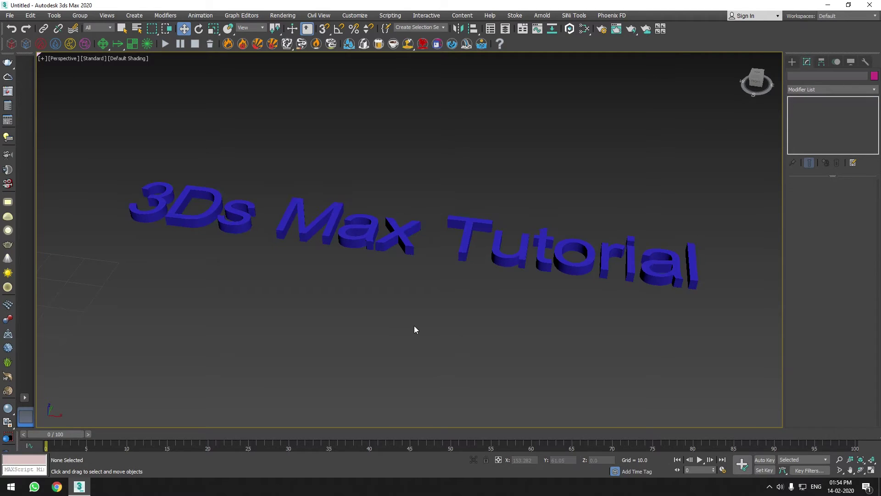
{"action": "scroll", "coordinate": [427, 313], "scroll_direction": "down", "scroll_amount": 5}
{"action": "mouse_move", "coordinate": [444, 297]}
{"action": "middle_mouse_down", "text": "alt"}
{"action": "mouse_move", "coordinate": [421, 325]}
{"action": "mouse_move", "coordinate": [459, 268]}
{"action": "middle_mouse_up", "text": "alt"}
{"action": "scroll", "coordinate": [459, 268], "scroll_direction": "up", "scroll_amount": 5}
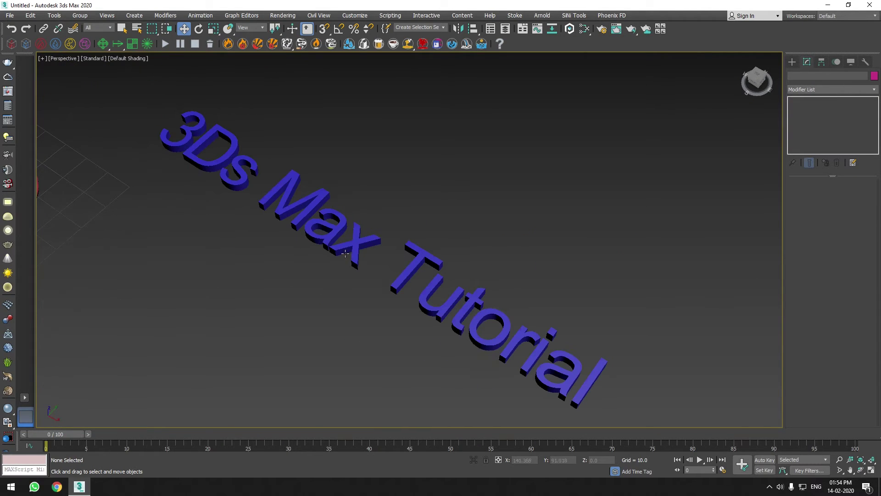
{"action": "left_click", "coordinate": [436, 303]}
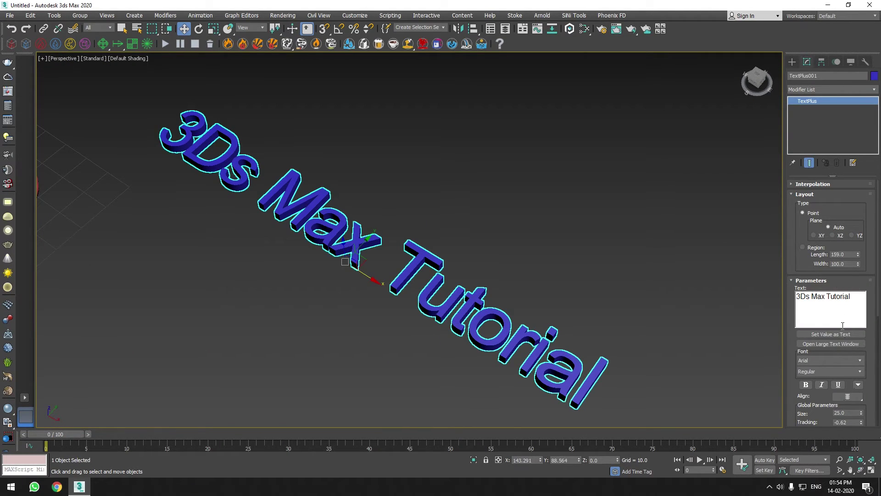
{"action": "left_click", "coordinate": [820, 362]}
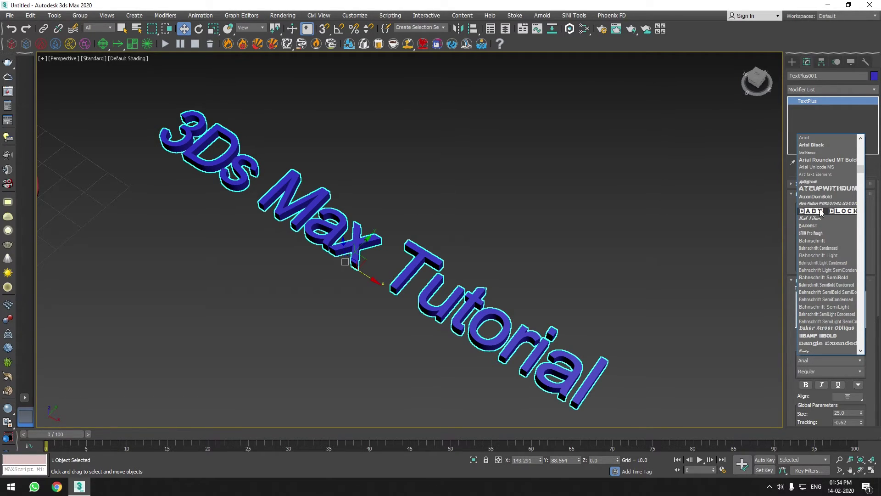
{"action": "left_click", "coordinate": [821, 212]}
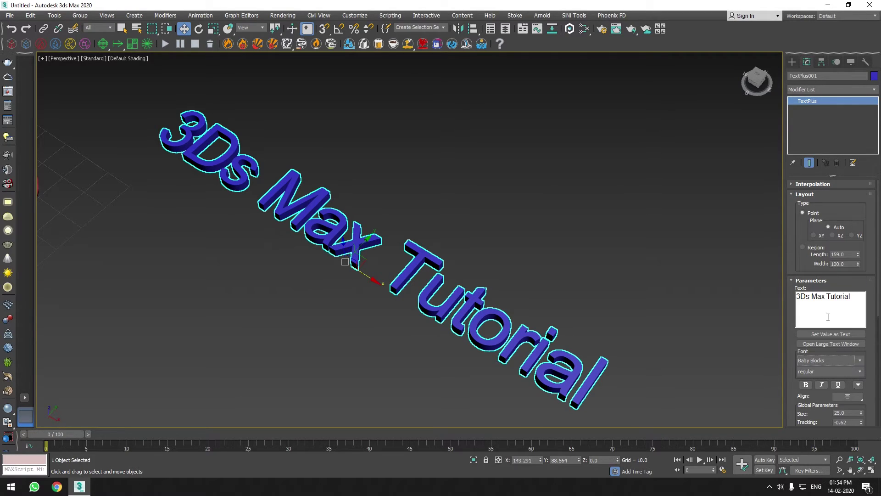
Try the Bauer font, then Bamf Bold, on the whole text.
{"action": "left_click", "coordinate": [860, 363]}
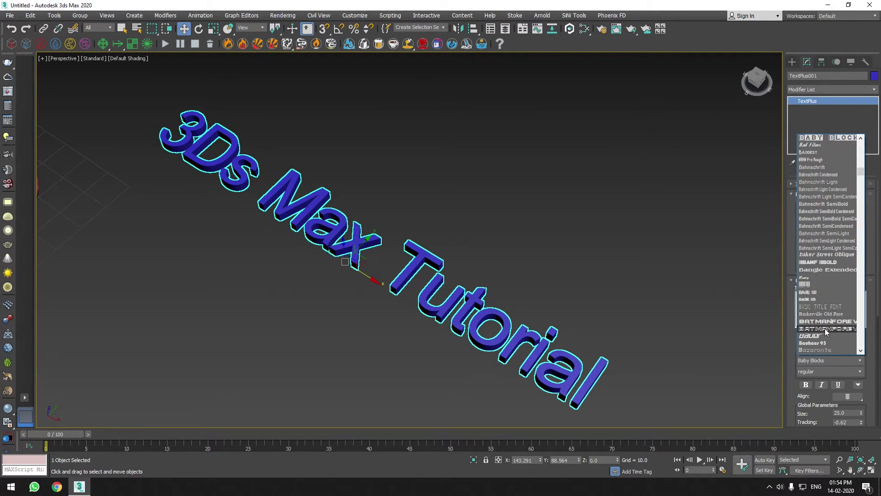
{"action": "left_click", "coordinate": [822, 343]}
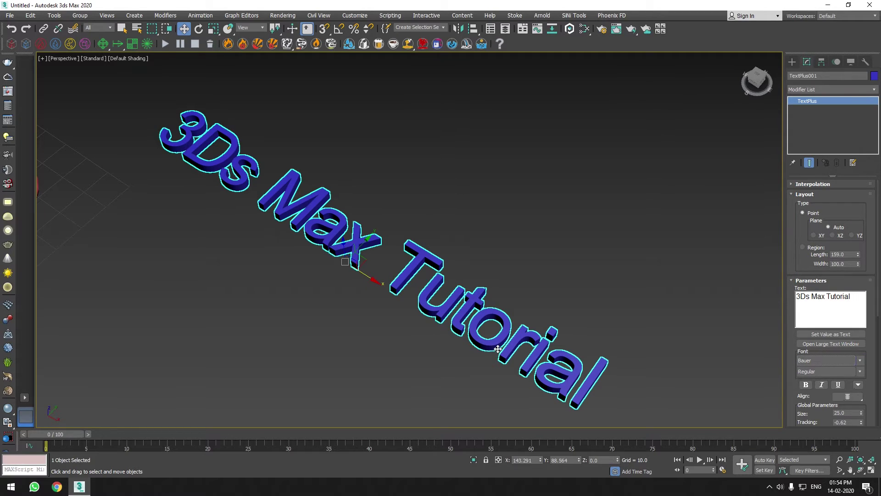
{"action": "triple_click", "coordinate": [856, 297]}
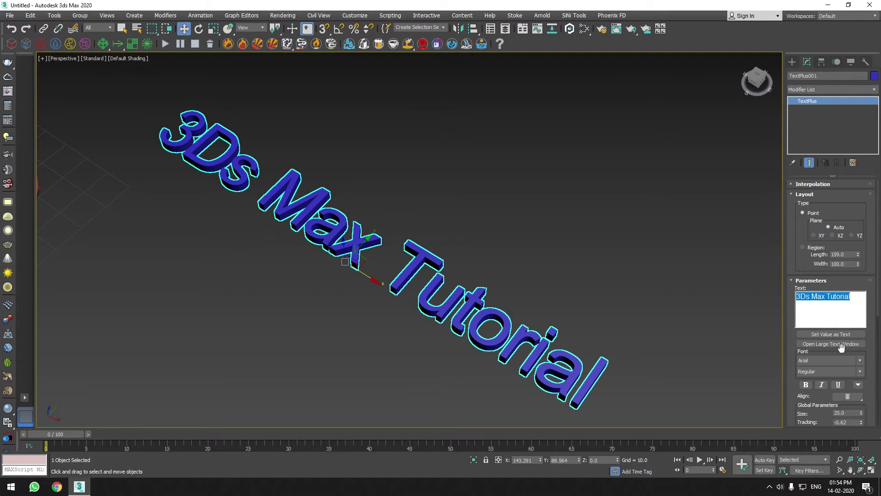
{"action": "left_click", "coordinate": [860, 361]}
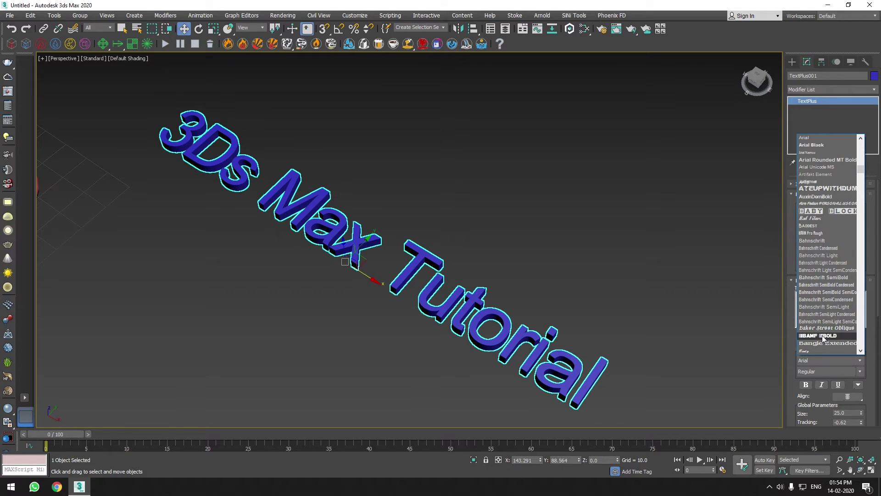
{"action": "left_click", "coordinate": [824, 335]}
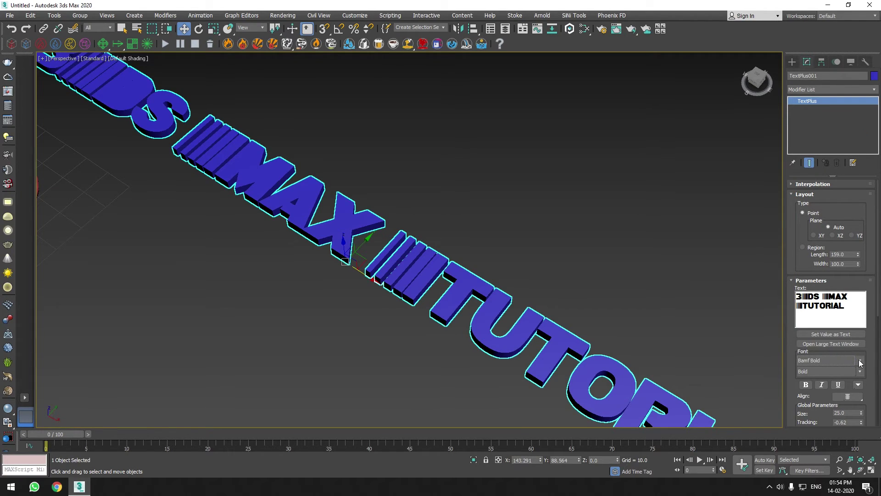
Switch the 3DS MAX TUTORIAL text to the Billy Ohio font and deselect it.
{"action": "left_click_drag", "start_coordinate": [847, 312], "coordinate": [786, 287]}
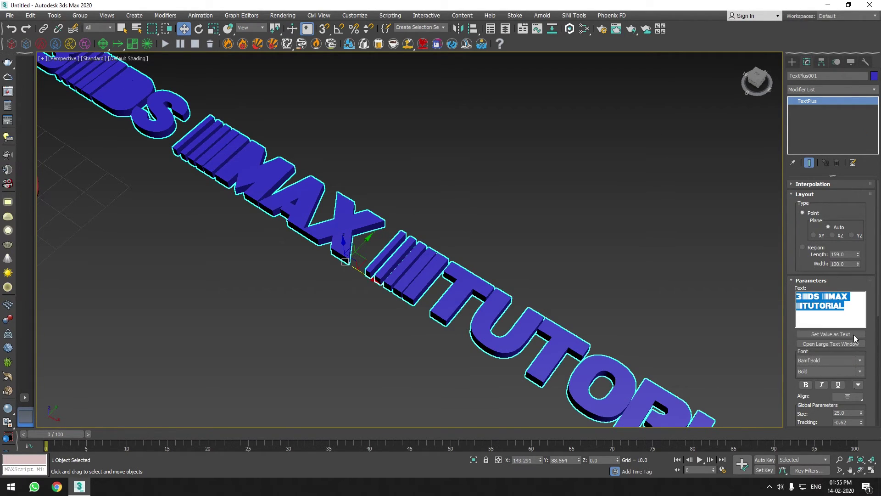
{"action": "left_click", "coordinate": [860, 361]}
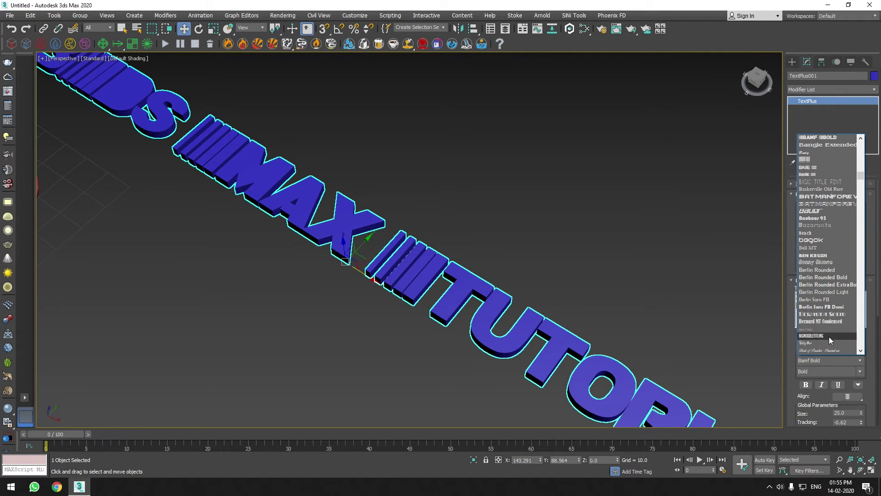
{"action": "left_click", "coordinate": [825, 343]}
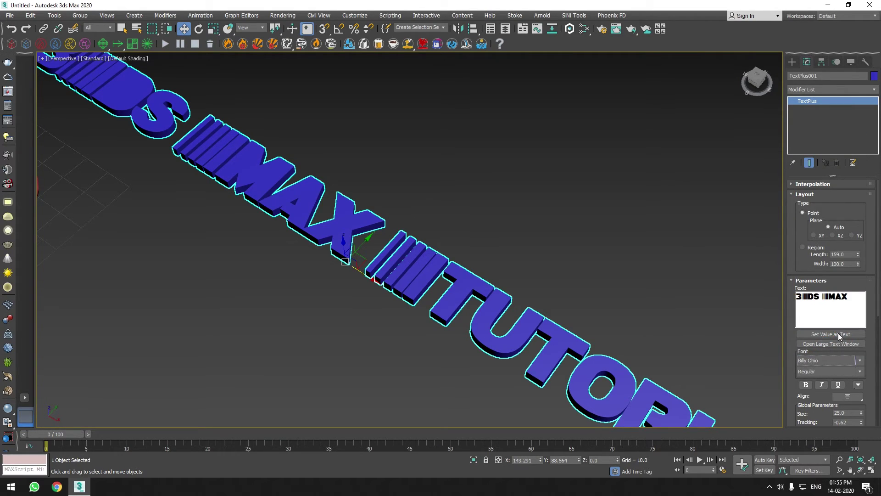
{"action": "left_click", "coordinate": [472, 213]}
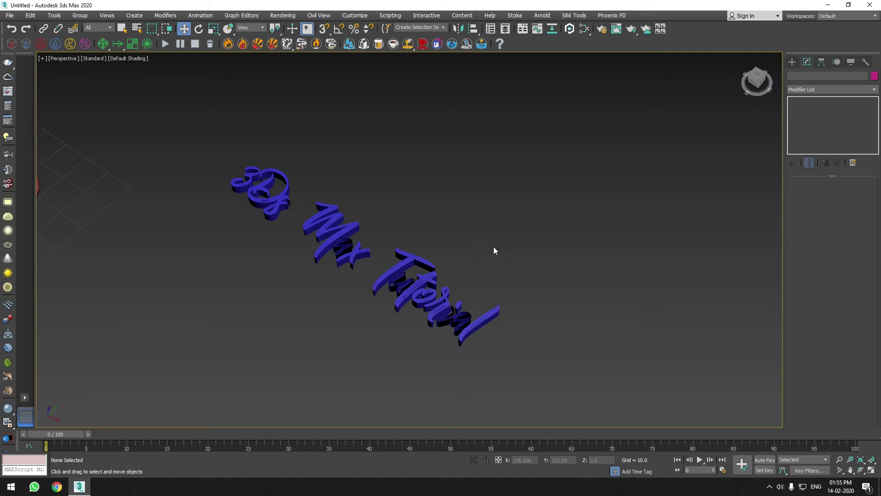
{"action": "mouse_move", "coordinate": [494, 246]}
{"action": "middle_mouse_down", "text": "alt"}
{"action": "mouse_move", "coordinate": [476, 247]}
{"action": "mouse_move", "coordinate": [476, 272]}
{"action": "middle_mouse_up", "text": "alt"}
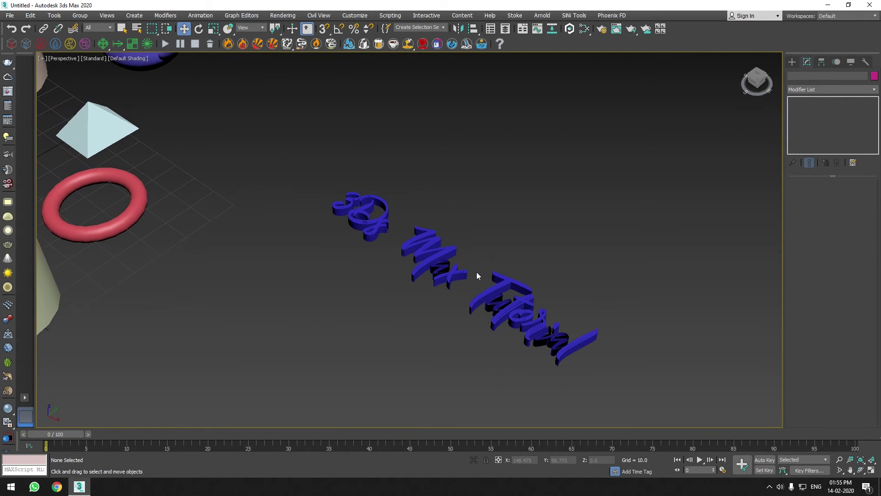
Orbit and zoom the viewport to a lower angle on the scene.
{"action": "scroll", "coordinate": [477, 272], "scroll_direction": "down", "scroll_amount": 5}
{"action": "mouse_move", "coordinate": [473, 238]}
{"action": "middle_mouse_down", "text": "alt"}
{"action": "mouse_move", "coordinate": [492, 264]}
{"action": "mouse_move", "coordinate": [469, 257]}
{"action": "mouse_move", "coordinate": [482, 273]}
{"action": "mouse_move", "coordinate": [437, 262]}
{"action": "mouse_move", "coordinate": [472, 273]}
{"action": "middle_mouse_up", "text": "alt"}
{"action": "scroll", "coordinate": [492, 265], "scroll_direction": "up", "scroll_amount": 3}
{"action": "scroll", "coordinate": [493, 263], "scroll_direction": "up", "scroll_amount": 3}
{"action": "scroll", "coordinate": [492, 264], "scroll_direction": "down", "scroll_amount": 5}
{"action": "scroll", "coordinate": [462, 282], "scroll_direction": "down", "scroll_amount": 2}
{"action": "scroll", "coordinate": [460, 288], "scroll_direction": "up", "scroll_amount": 4}
{"action": "scroll", "coordinate": [472, 274], "scroll_direction": "down", "scroll_amount": 2}
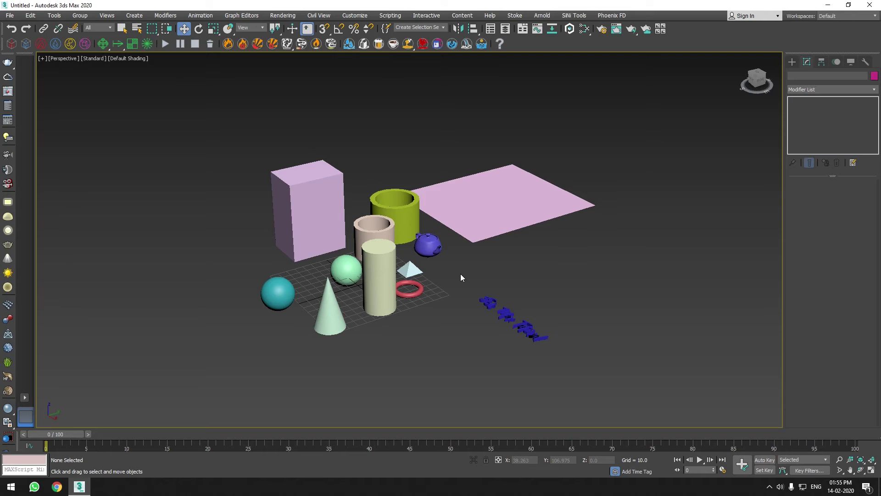
Select the teapot, frame it in the viewport, and bring up its parameters.
{"action": "left_click", "coordinate": [792, 62]}
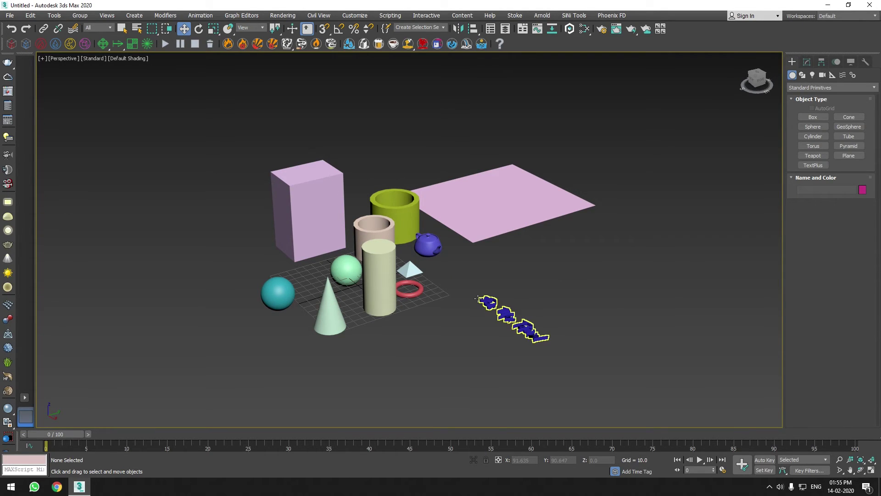
{"action": "scroll", "coordinate": [496, 301], "scroll_direction": "up", "scroll_amount": 2}
{"action": "middle_click_drag", "start_coordinate": [418, 288], "coordinate": [486, 254]}
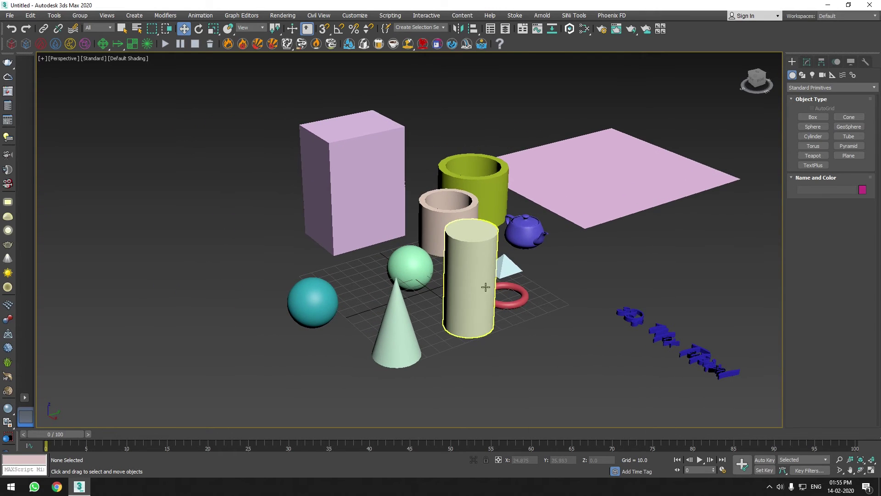
{"action": "left_click", "coordinate": [485, 254]}
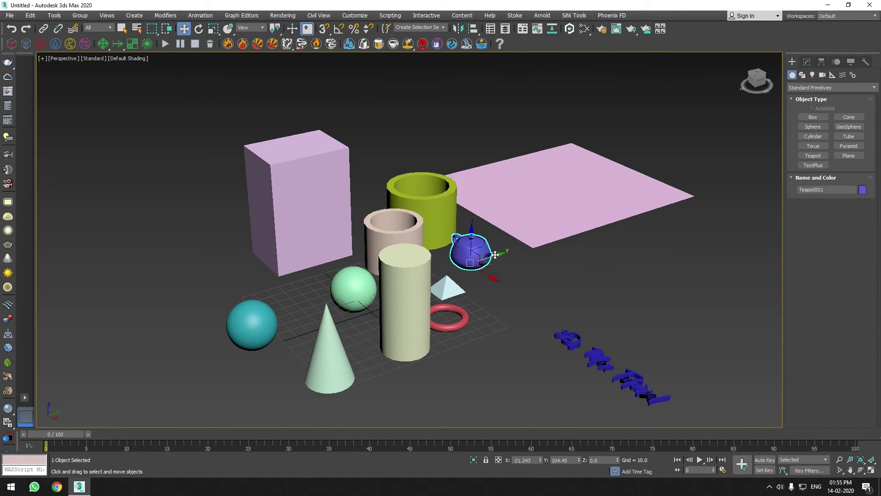
{"action": "key", "text": "z"}
{"action": "left_click", "coordinate": [808, 61]}
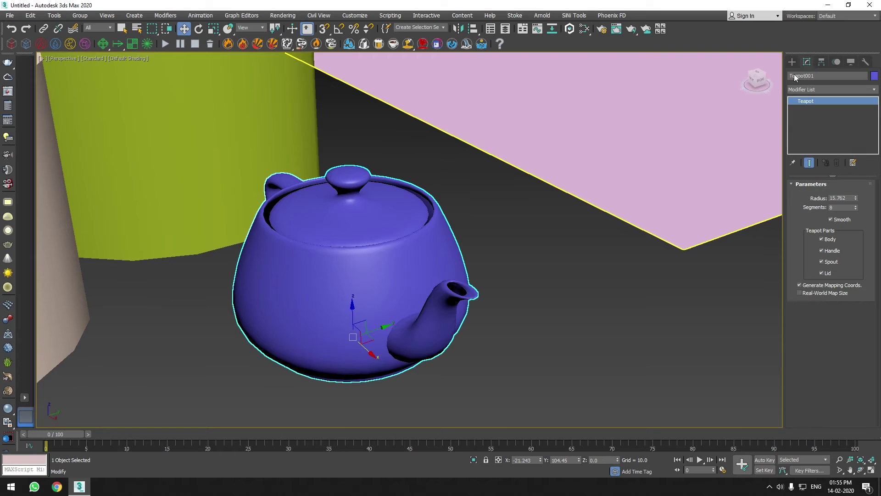
Turn off the teapot's handle, keeping body, spout and lid visible.
{"action": "left_click", "coordinate": [822, 240]}
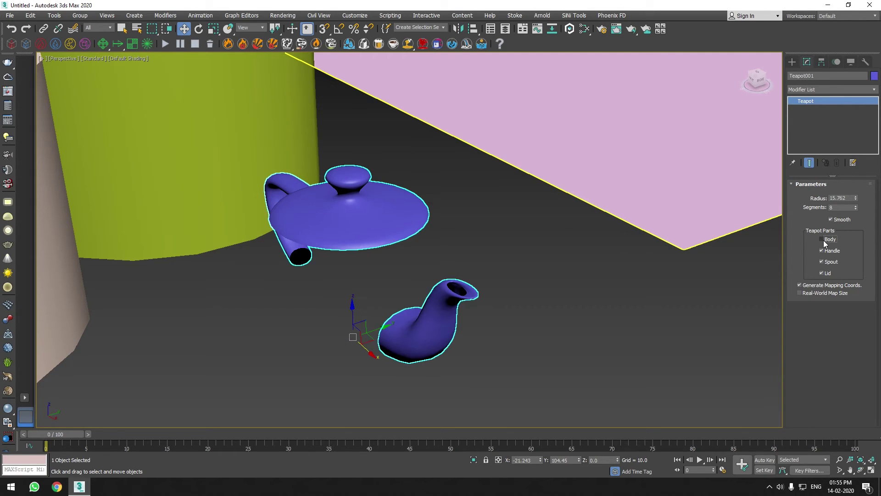
{"action": "left_click", "coordinate": [823, 240]}
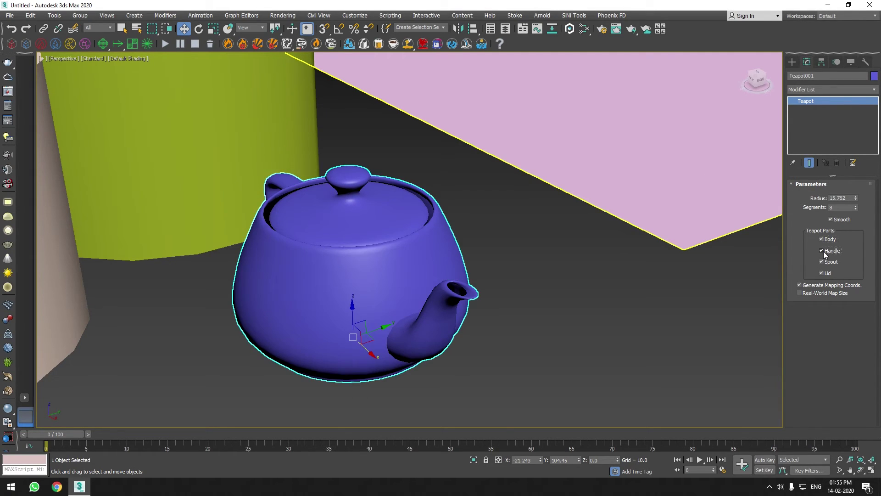
{"action": "left_click", "coordinate": [822, 250]}
{"action": "left_click", "coordinate": [822, 262]}
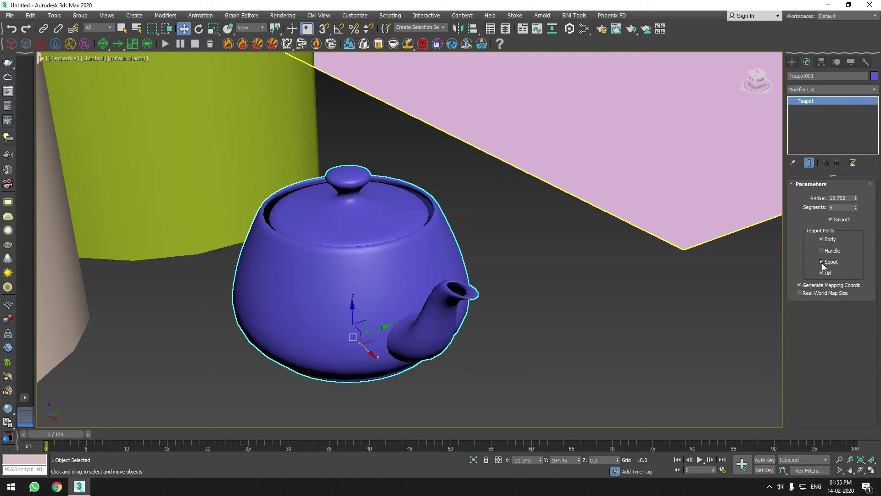
{"action": "left_click", "coordinate": [822, 274]}
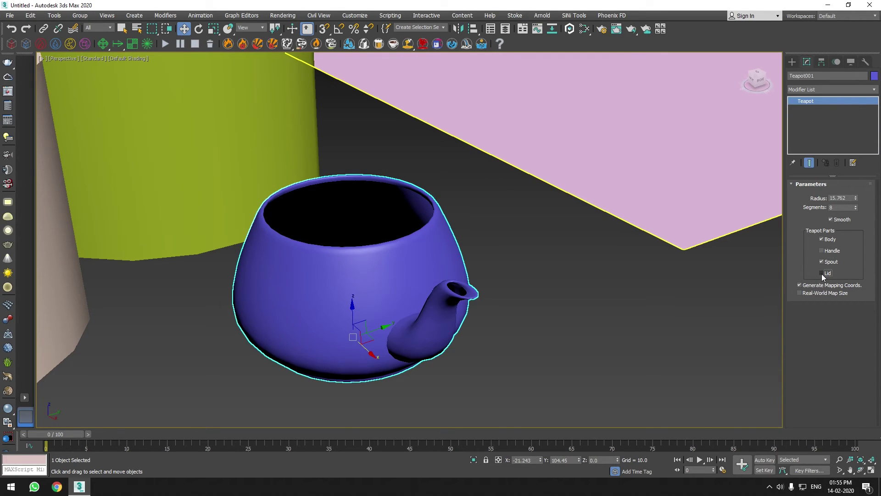
{"action": "left_click", "coordinate": [821, 273]}
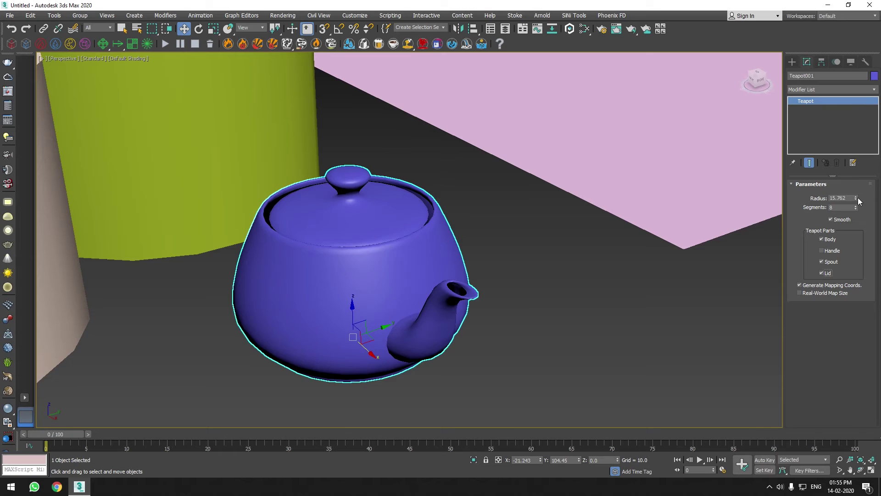
Set the teapot radius to 14.816 and its segments to 11.
{"action": "left_click_drag", "start_coordinate": [856, 199], "coordinate": [861, 205]}
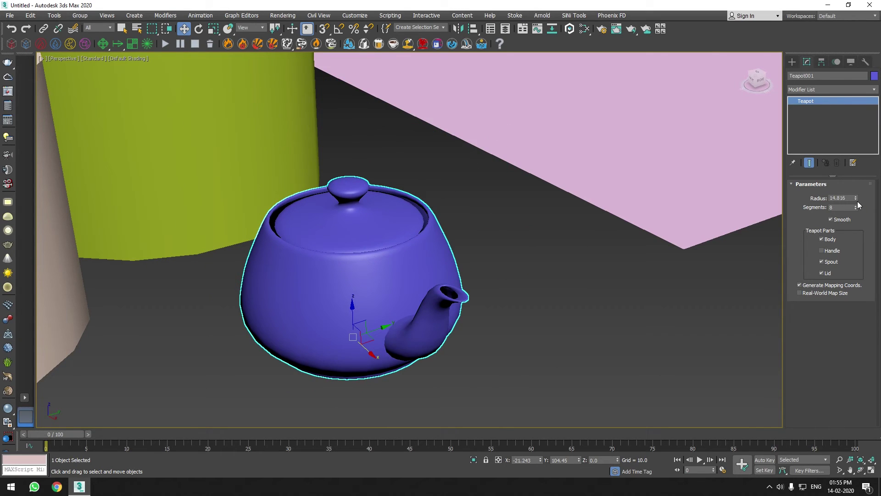
{"action": "key", "text": "F4"}
{"action": "left_click_drag", "start_coordinate": [855, 209], "coordinate": [857, 222]}
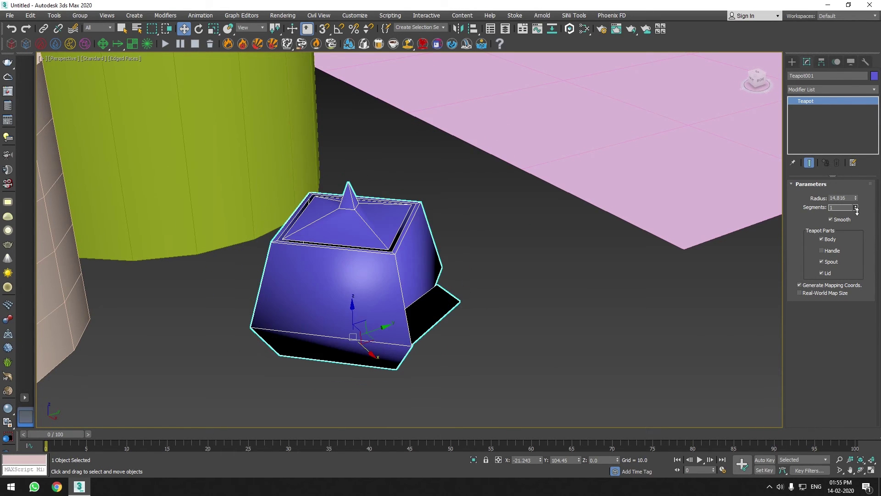
{"action": "key", "text": "F3"}
{"action": "key", "text": "F3"}
{"action": "key", "text": "F4"}
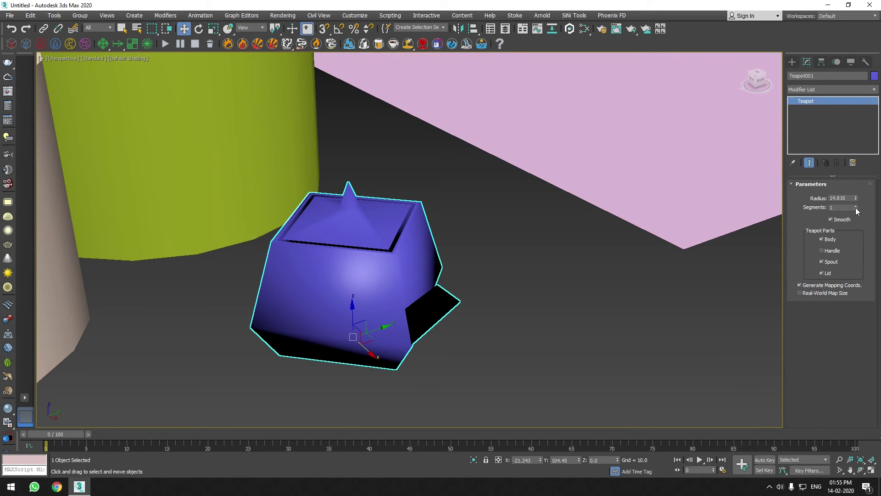
{"action": "mouse_move", "coordinate": [856, 208]}
{"action": "left_mouse_down"}
{"action": "mouse_move", "coordinate": [856, 197]}
{"action": "mouse_move", "coordinate": [856, 205]}
{"action": "left_mouse_up"}
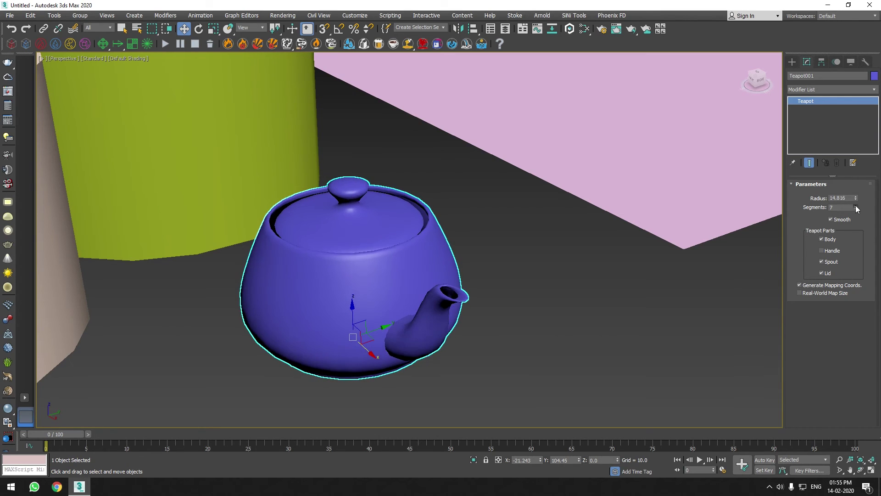
{"action": "left_click", "coordinate": [856, 205]}
{"action": "left_click", "coordinate": [856, 206]}
{"action": "scroll", "coordinate": [668, 227], "scroll_direction": "down", "scroll_amount": 5}
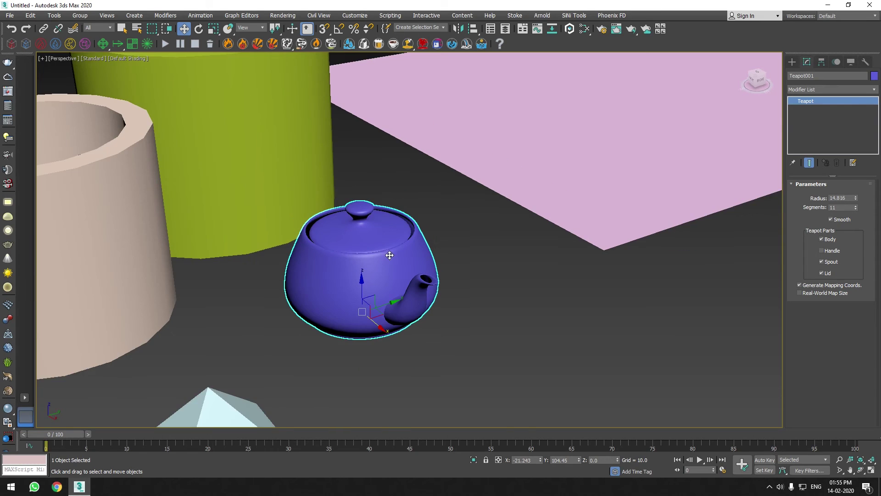
{"action": "middle_click_drag", "start_coordinate": [668, 226], "coordinate": [483, 285], "text": "alt"}
Zoom and pan onto the beige tube and select it.
{"action": "scroll", "coordinate": [483, 284], "scroll_direction": "up", "scroll_amount": 2}
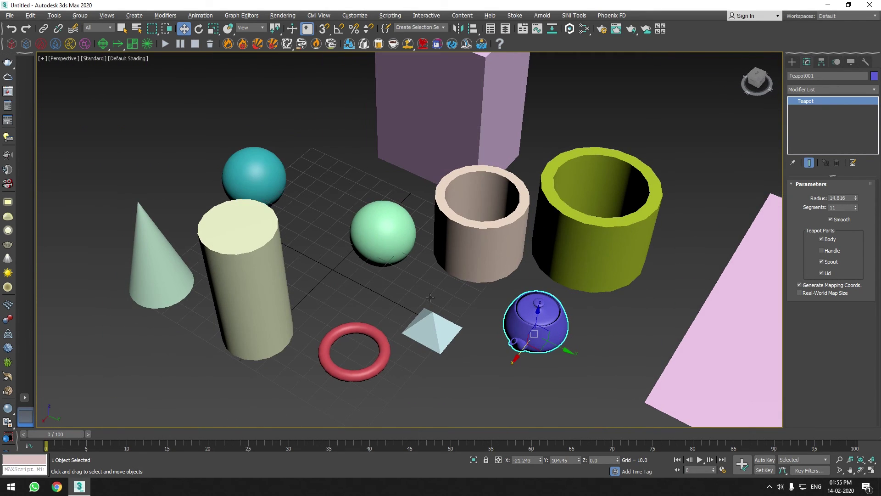
{"action": "scroll", "coordinate": [483, 284], "scroll_direction": "up", "scroll_amount": 2}
{"action": "scroll", "coordinate": [459, 298], "scroll_direction": "up", "scroll_amount": 4}
{"action": "middle_click_drag", "start_coordinate": [383, 341], "coordinate": [404, 340]}
{"action": "scroll", "coordinate": [405, 340], "scroll_direction": "down", "scroll_amount": 4}
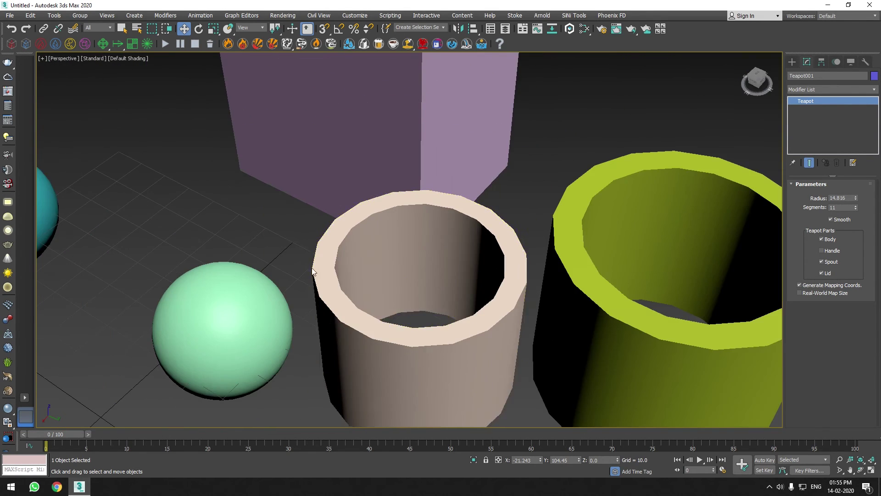
{"action": "left_click", "coordinate": [413, 283]}
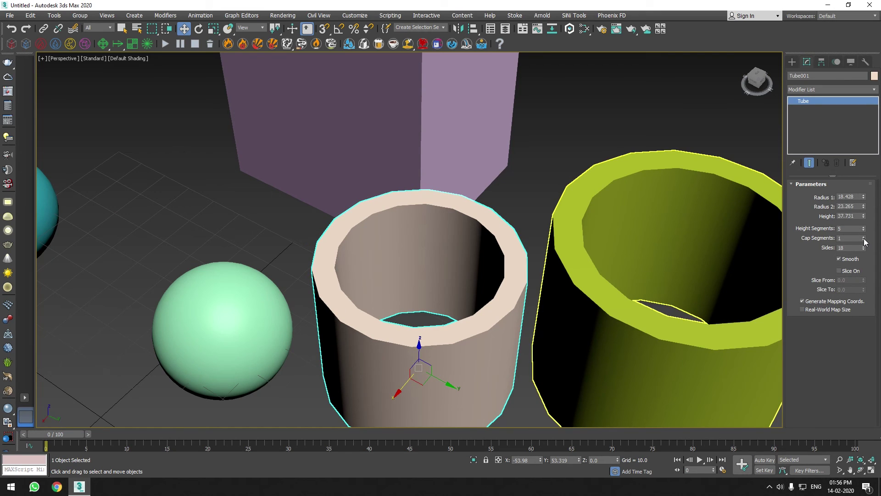
Set Tube001 to 40 height segments, 18 cap segments and 7 sides.
{"action": "left_click_drag", "start_coordinate": [864, 239], "coordinate": [864, 211]}
{"action": "mouse_move", "coordinate": [865, 249]}
{"action": "left_mouse_down"}
{"action": "mouse_move", "coordinate": [863, 233]}
{"action": "mouse_move", "coordinate": [863, 270]}
{"action": "mouse_move", "coordinate": [867, 252]}
{"action": "left_mouse_up"}
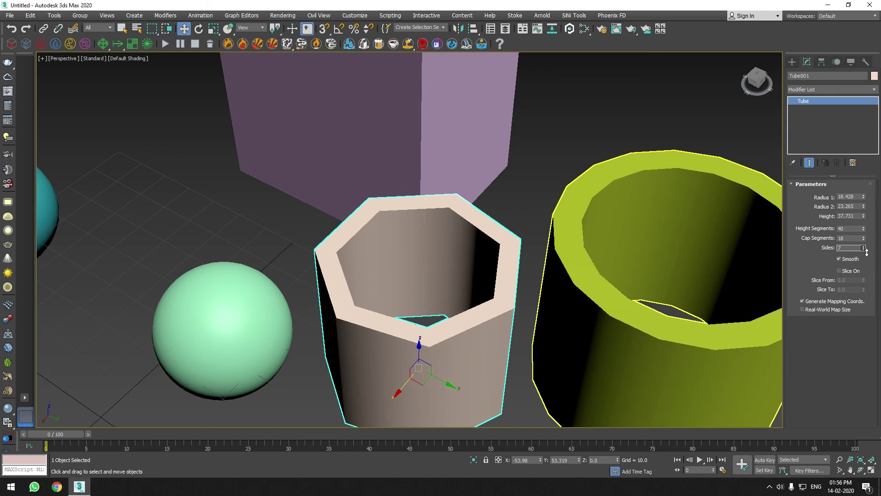
{"action": "scroll", "coordinate": [328, 268], "scroll_direction": "down", "scroll_amount": 3}
{"action": "scroll", "coordinate": [328, 268], "scroll_direction": "down", "scroll_amount": 2}
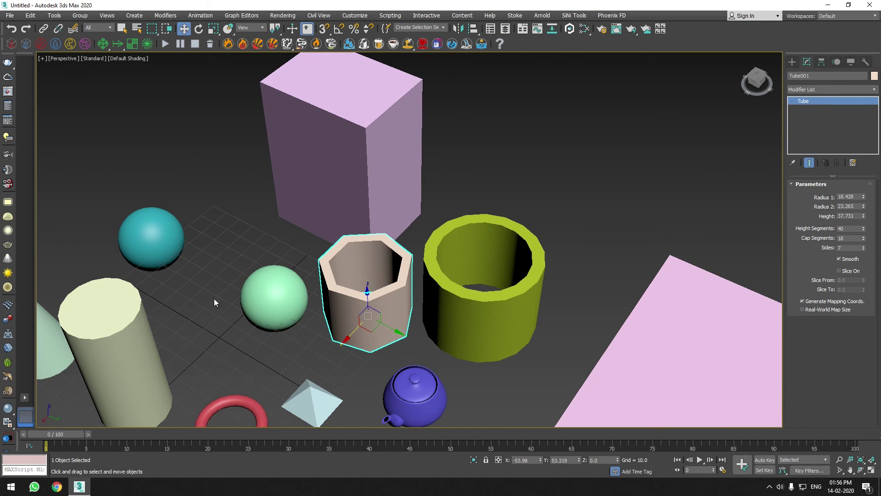
{"action": "scroll", "coordinate": [321, 284], "scroll_direction": "up", "scroll_amount": 1}
{"action": "scroll", "coordinate": [321, 285], "scroll_direction": "down", "scroll_amount": 2}
{"action": "mouse_move", "coordinate": [321, 293]}
{"action": "middle_mouse_down", "text": "alt"}
{"action": "mouse_move", "coordinate": [357, 260]}
{"action": "mouse_move", "coordinate": [349, 280]}
{"action": "middle_mouse_up", "text": "alt"}
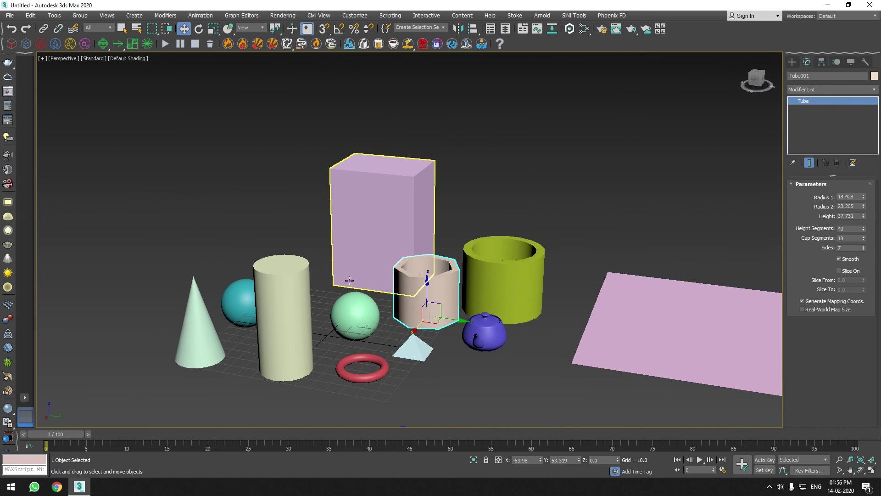